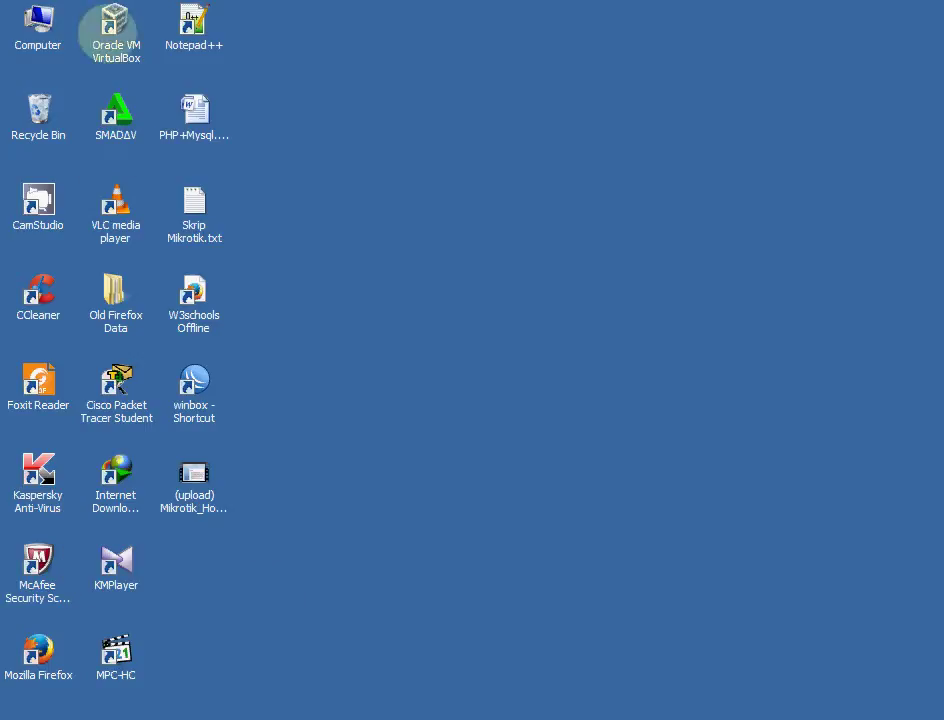
# Start Oracle VM VirtualBox from its desktop shortcut
pyautogui.click(110, 30)
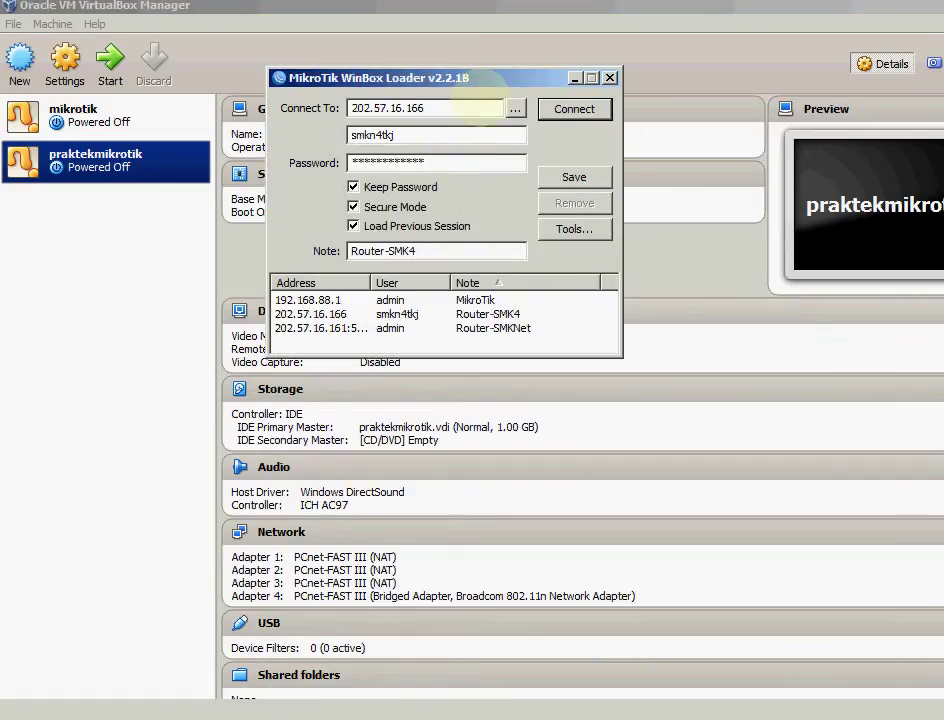
# Close the MikroTik WinBox Loader window, leaving the VirtualBox Manager visible
pyautogui.click(621, 80)
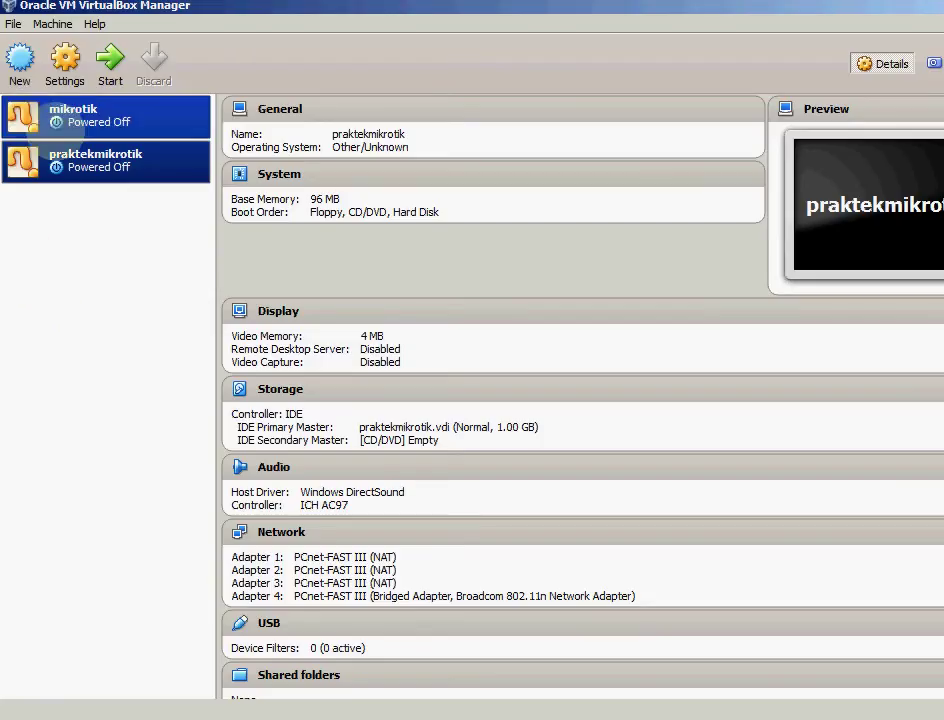
# Create a new VM named 'mikrotik-belajar' with 128 MB of memory, advancing to the hard drive step
pyautogui.click(20, 62)
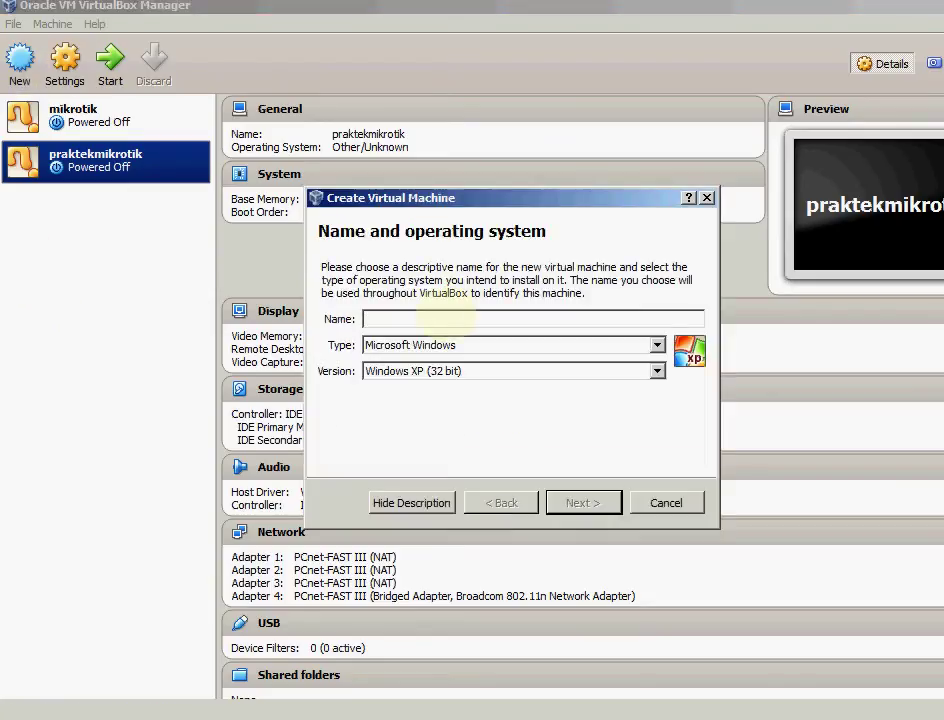
pyautogui.write('mikrotik')
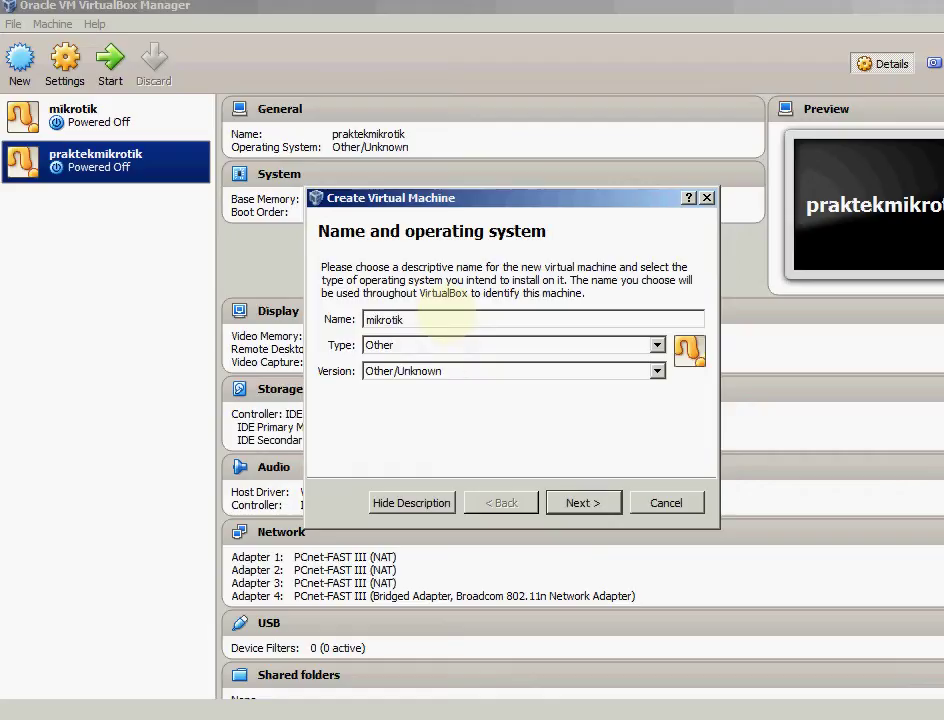
pyautogui.write('-belajar')
pyautogui.click(581, 502)
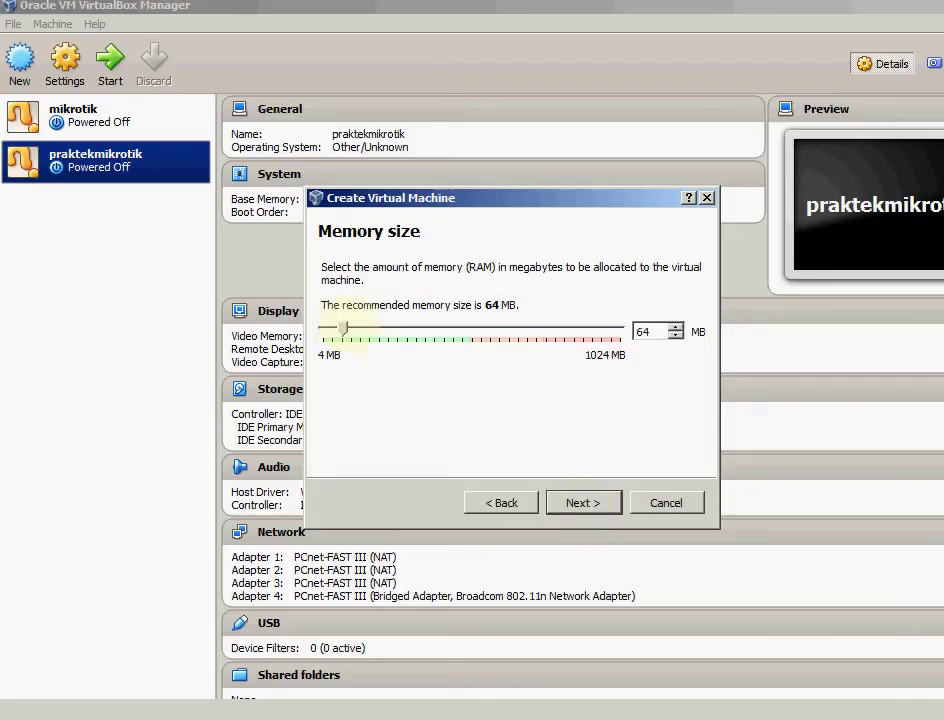
pyautogui.moveTo(343, 330); pyautogui.dragTo(361, 330)
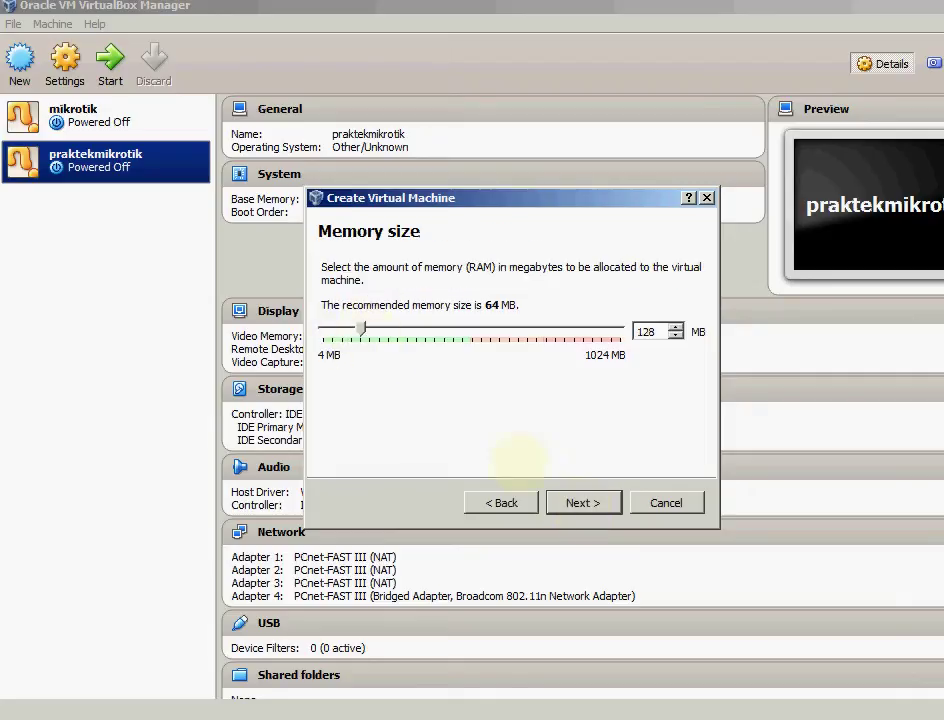
pyautogui.click(583, 502)
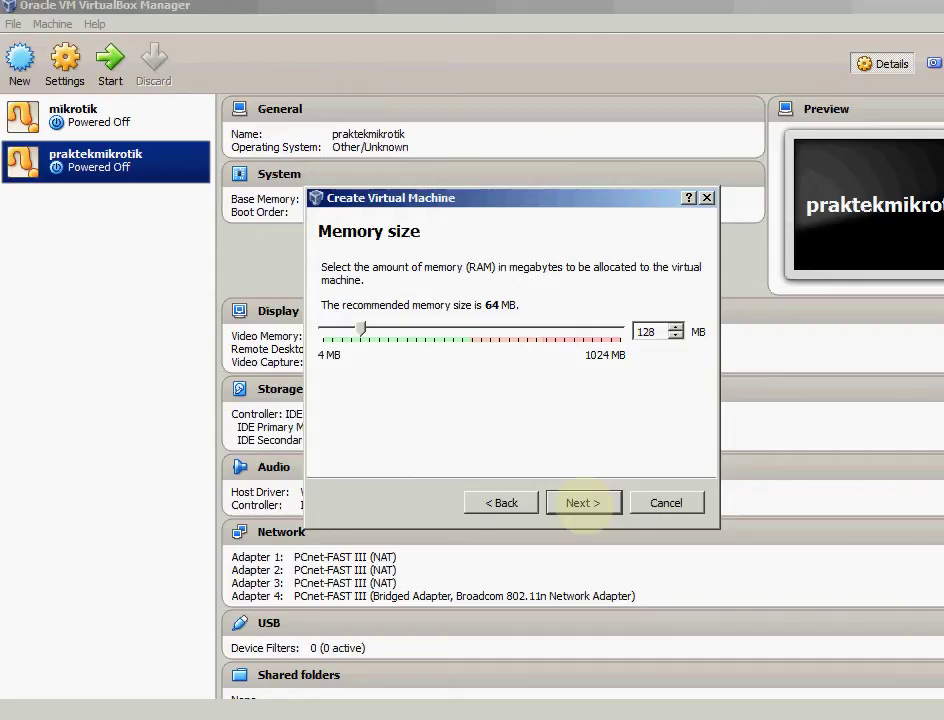
pyautogui.click(583, 502)
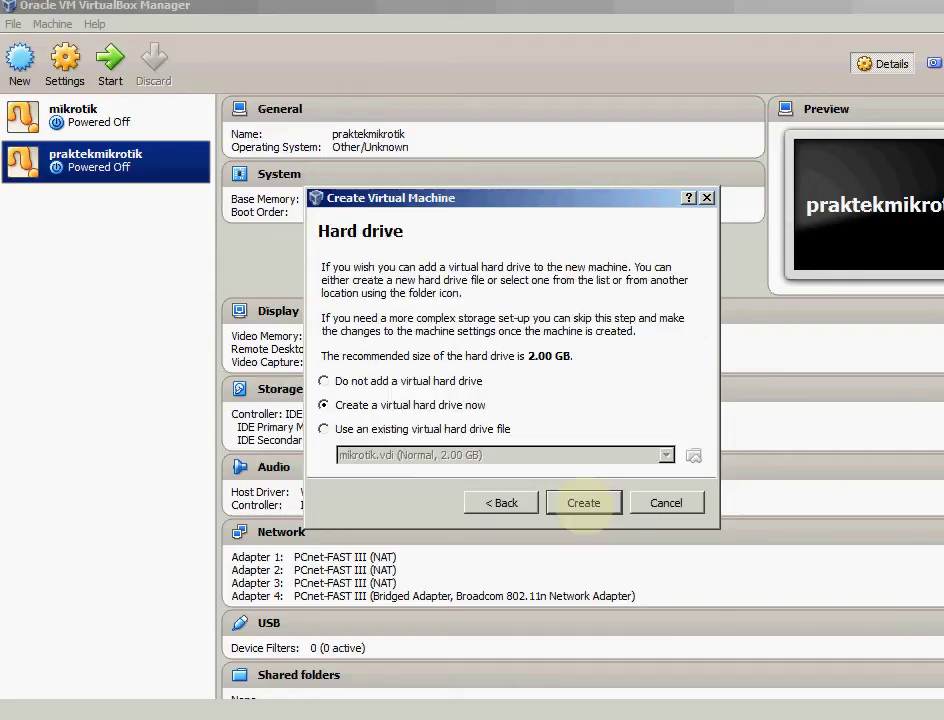
# Give mikrotik-belajar a new 1.00 GB dynamically allocated VDI hard disk
pyautogui.click(583, 502)
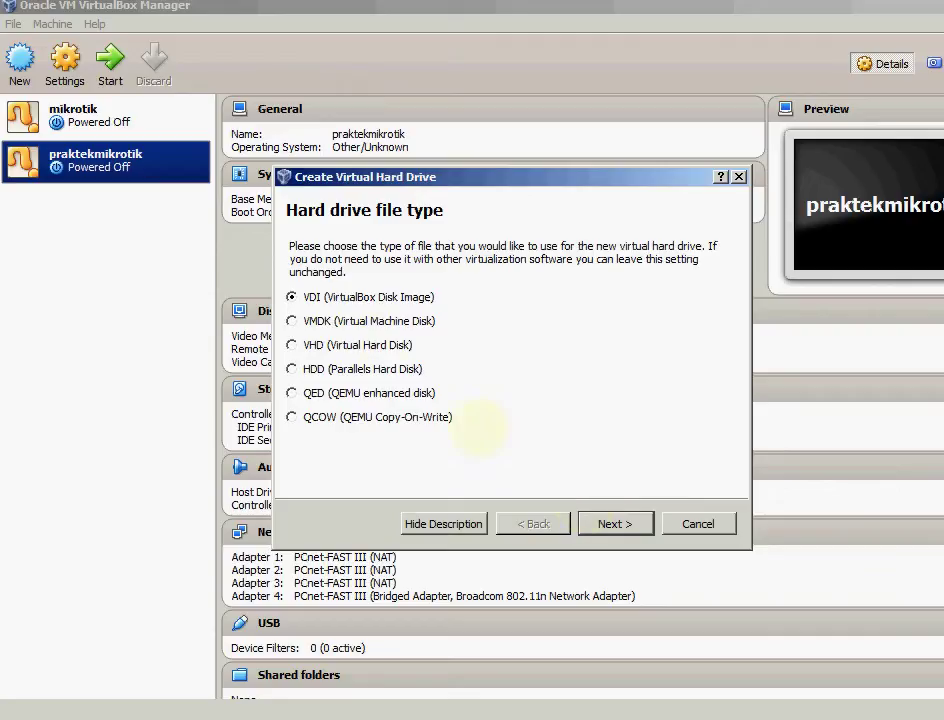
pyautogui.click(614, 523)
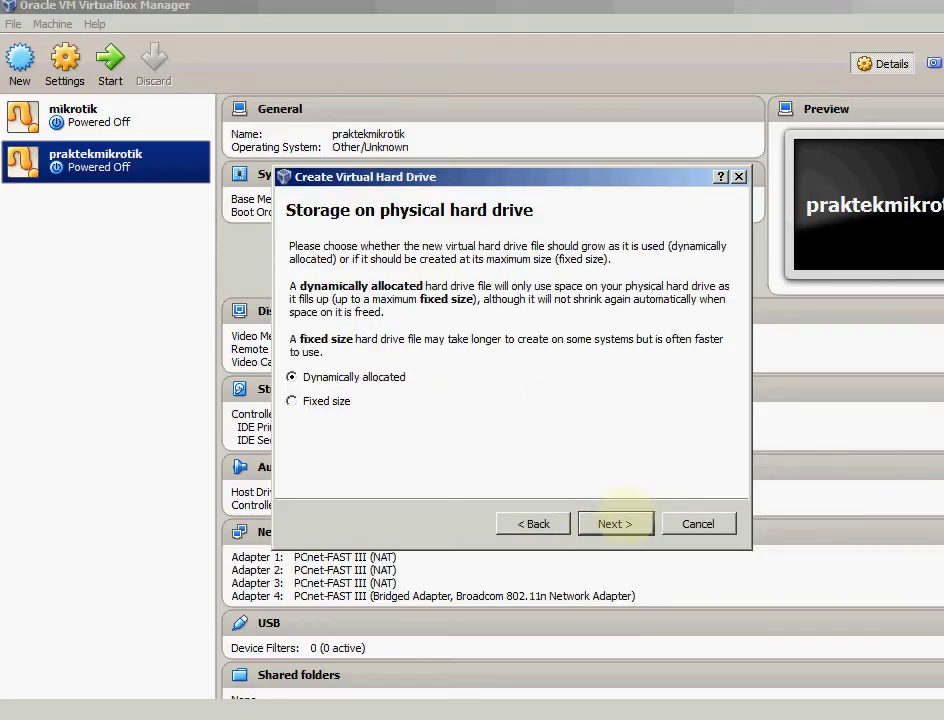
pyautogui.click(614, 523)
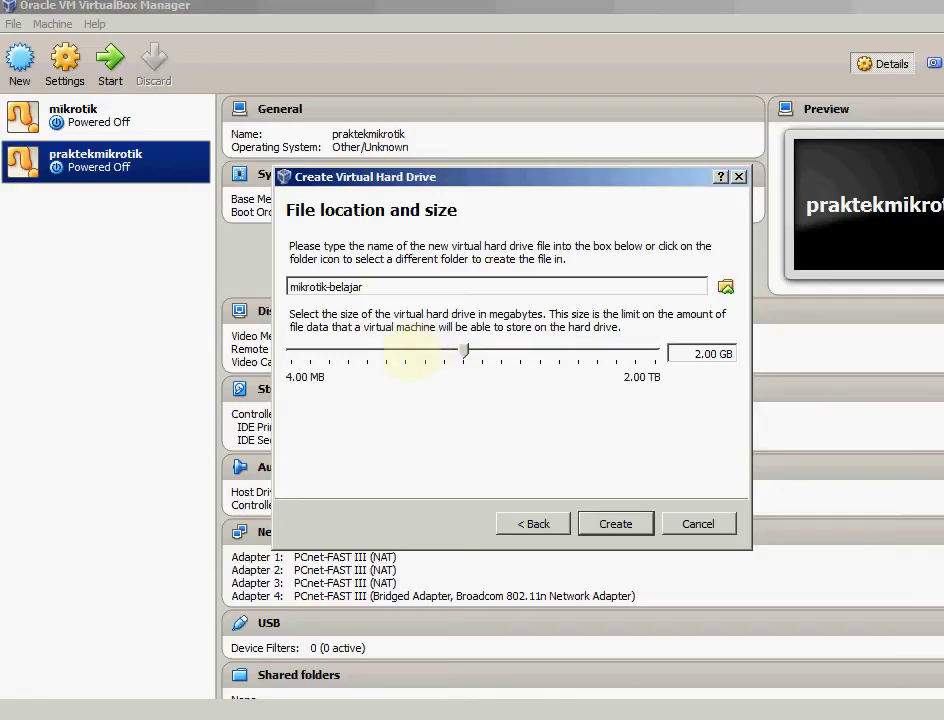
pyautogui.click(408, 360)
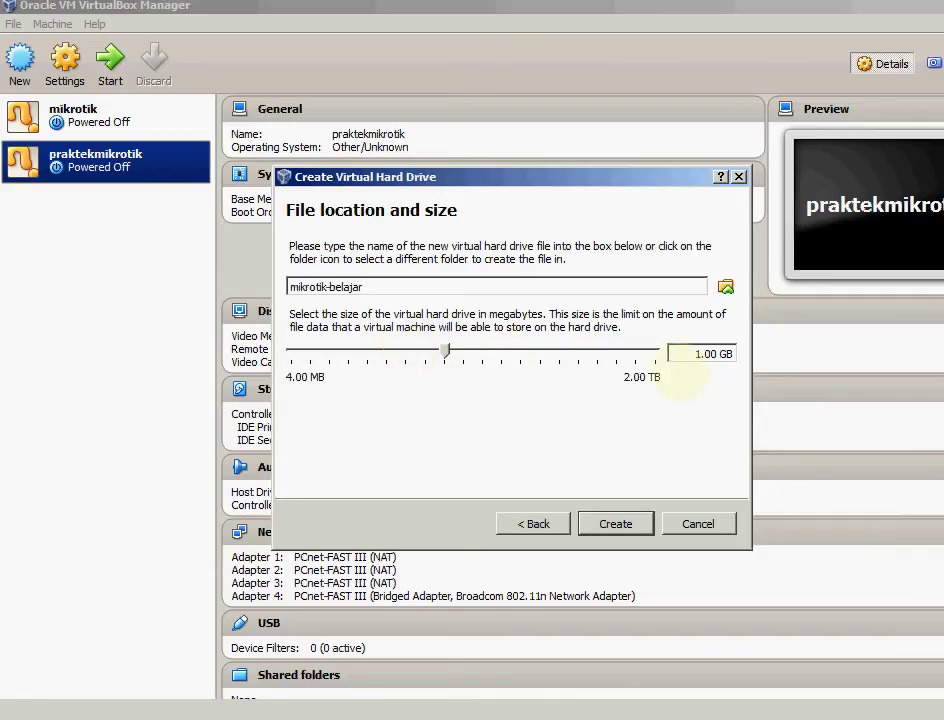
pyautogui.doubleClick(705, 355)
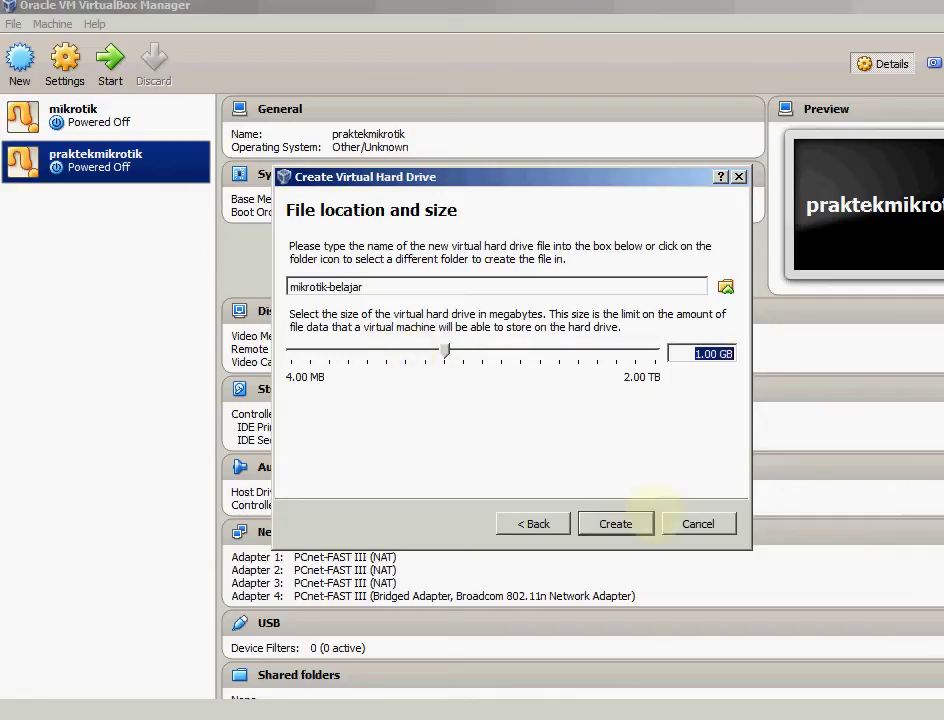
pyautogui.click(615, 524)
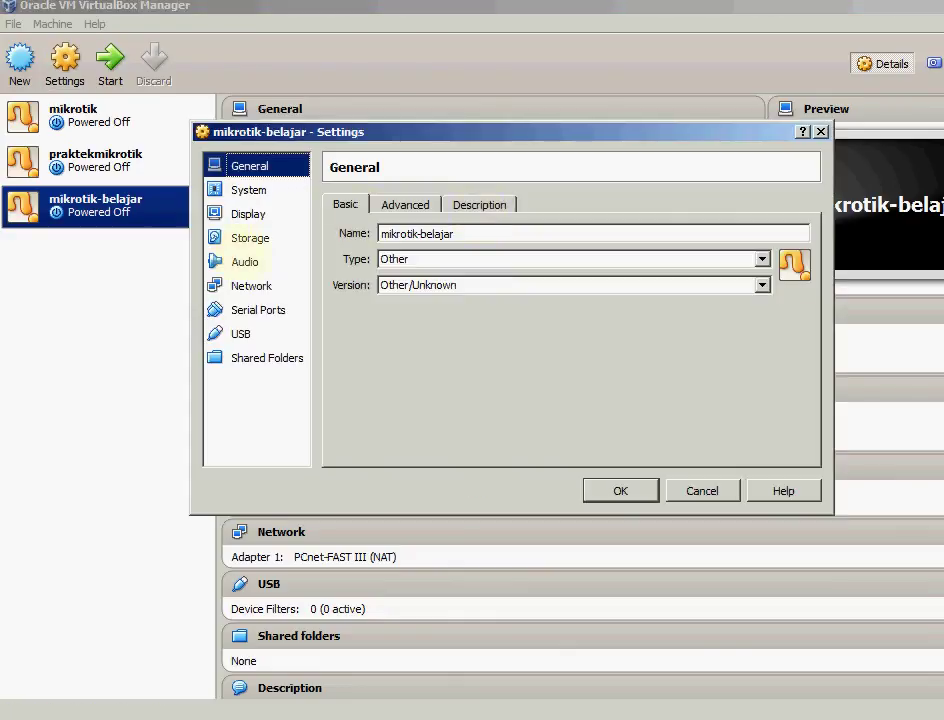
# In Storage settings, insert mikrotik-6.0rc14.iso into the empty CD/DVD drive
pyautogui.click(250, 240)
pyautogui.click(370, 275)
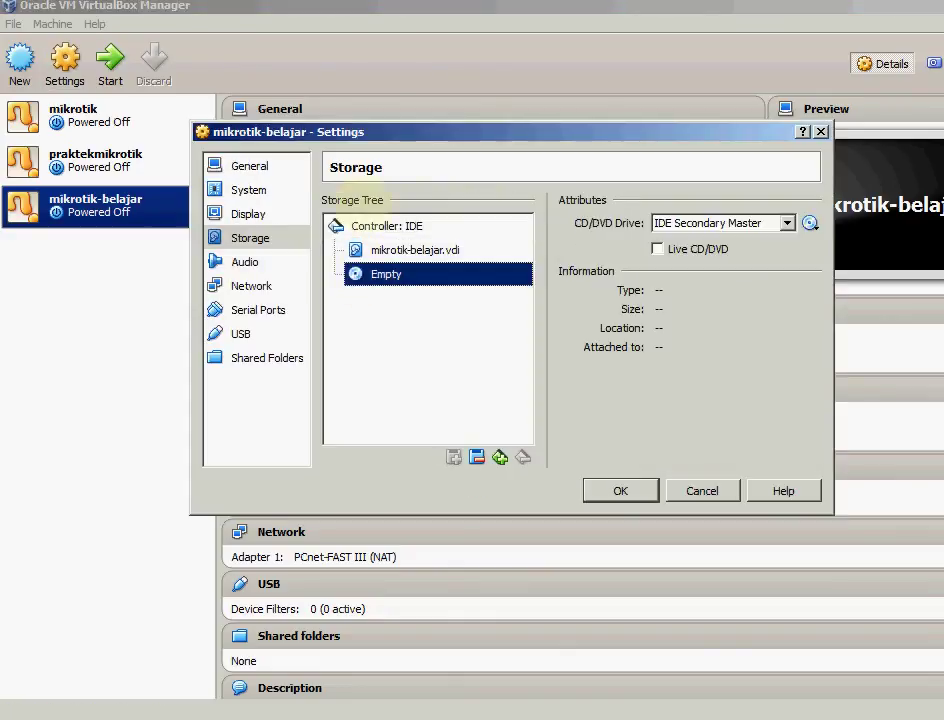
pyautogui.click(810, 223)
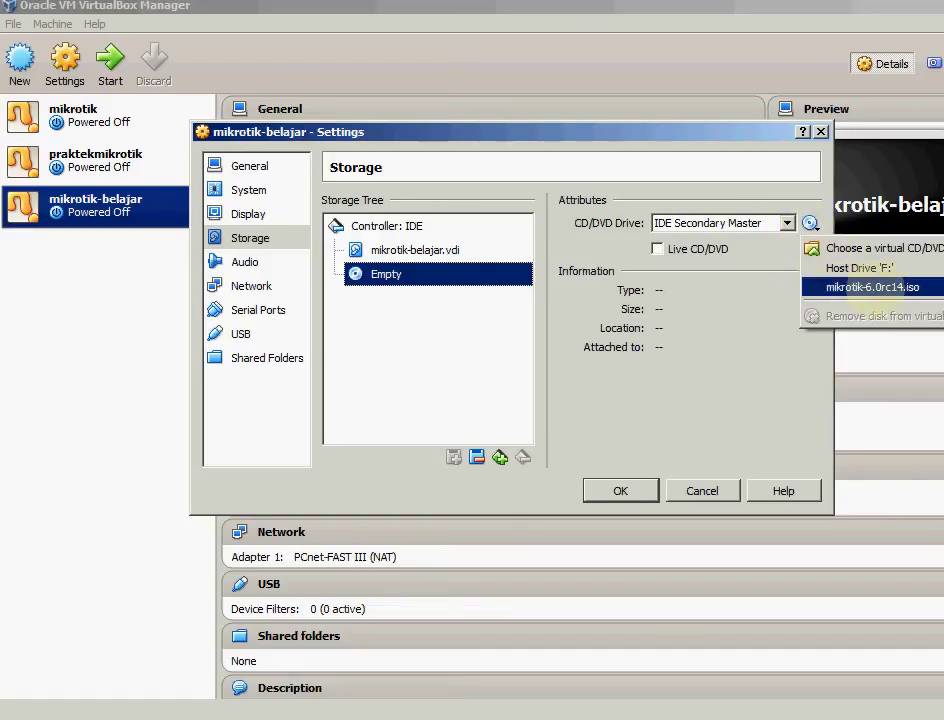
pyautogui.click(830, 248)
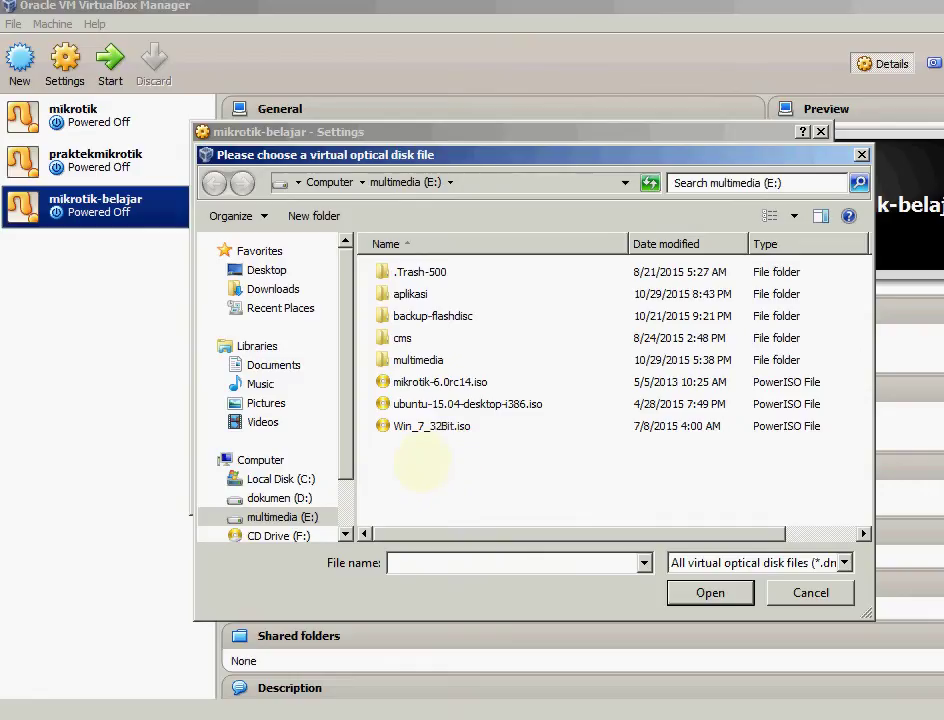
pyautogui.click(415, 381)
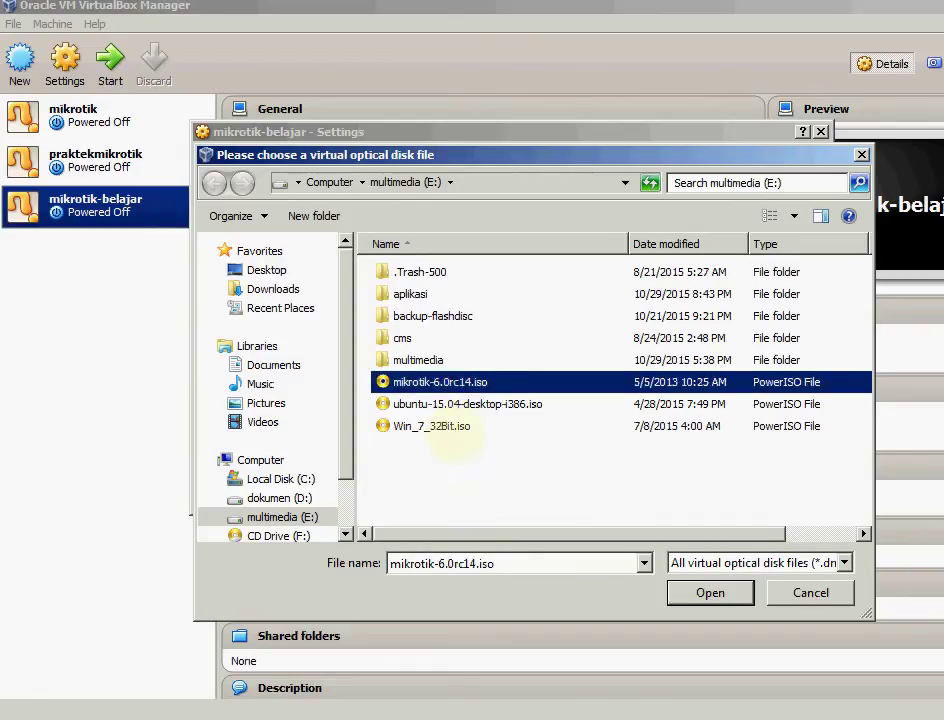
pyautogui.click(421, 448)
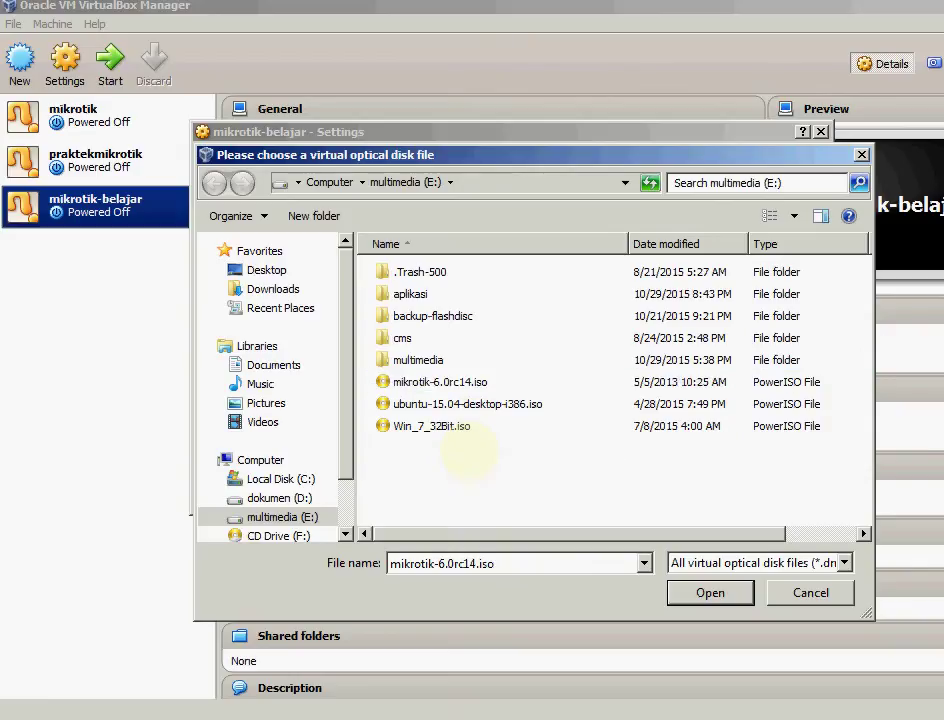
pyautogui.click(450, 381)
pyautogui.click(474, 480)
pyautogui.click(450, 381)
pyautogui.click(474, 453)
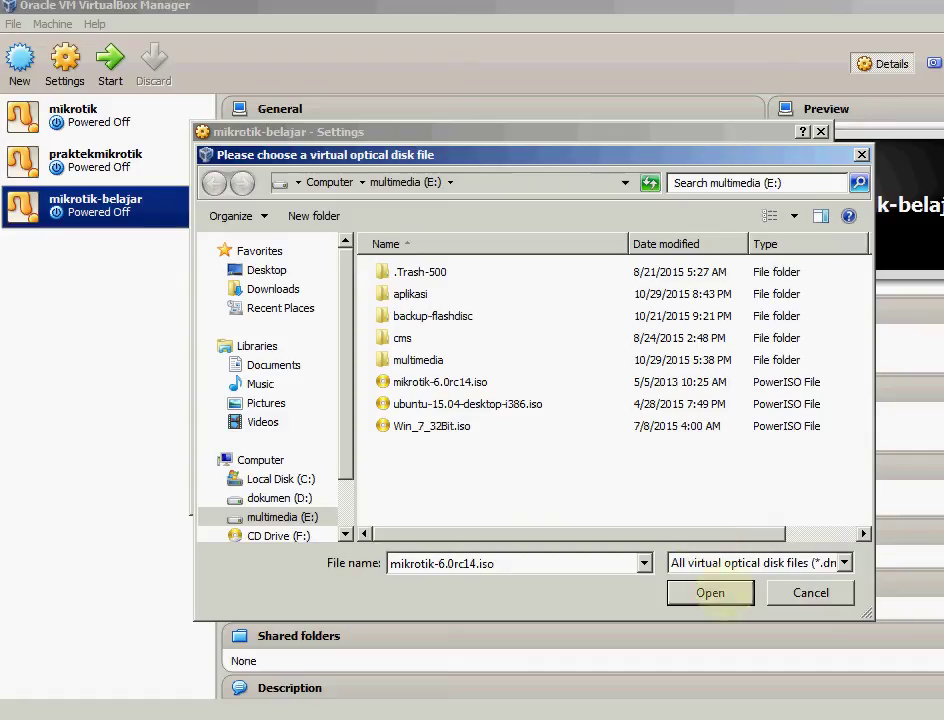
pyautogui.doubleClick(440, 381)
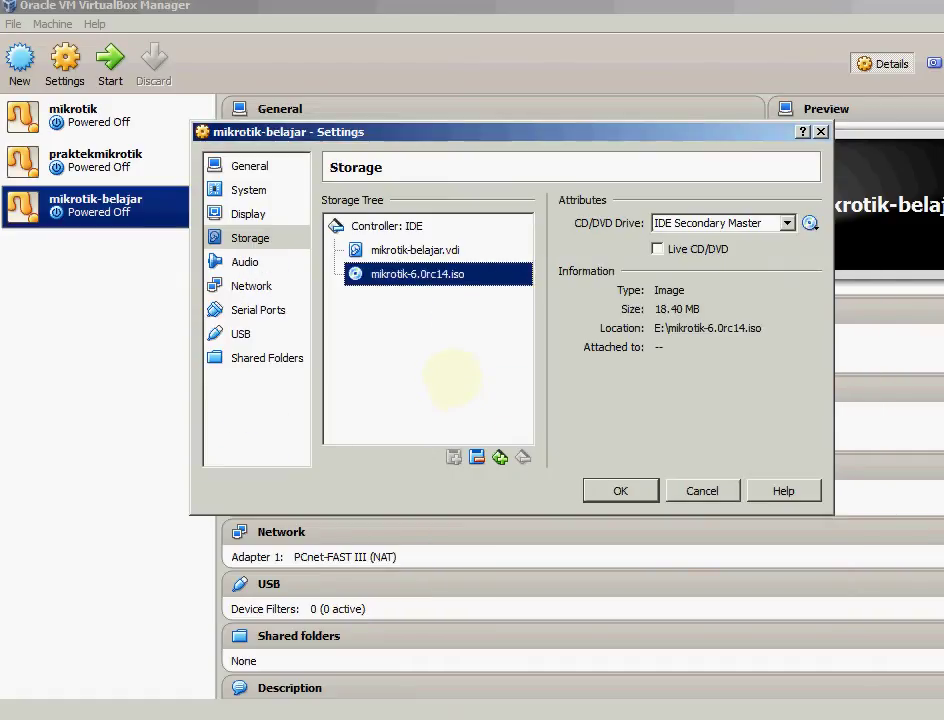
# In Network settings, enable Adapter 3 and bridge Adapter 1 to the Qualcomm host adapter
pyautogui.click(251, 286)
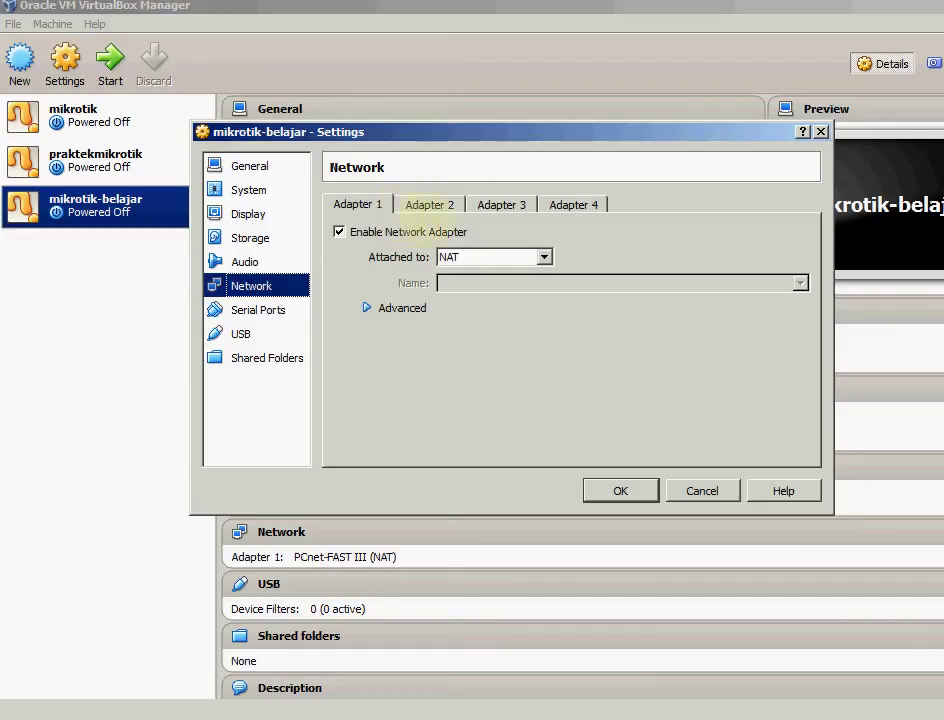
pyautogui.click(429, 204)
pyautogui.click(501, 204)
pyautogui.click(340, 231)
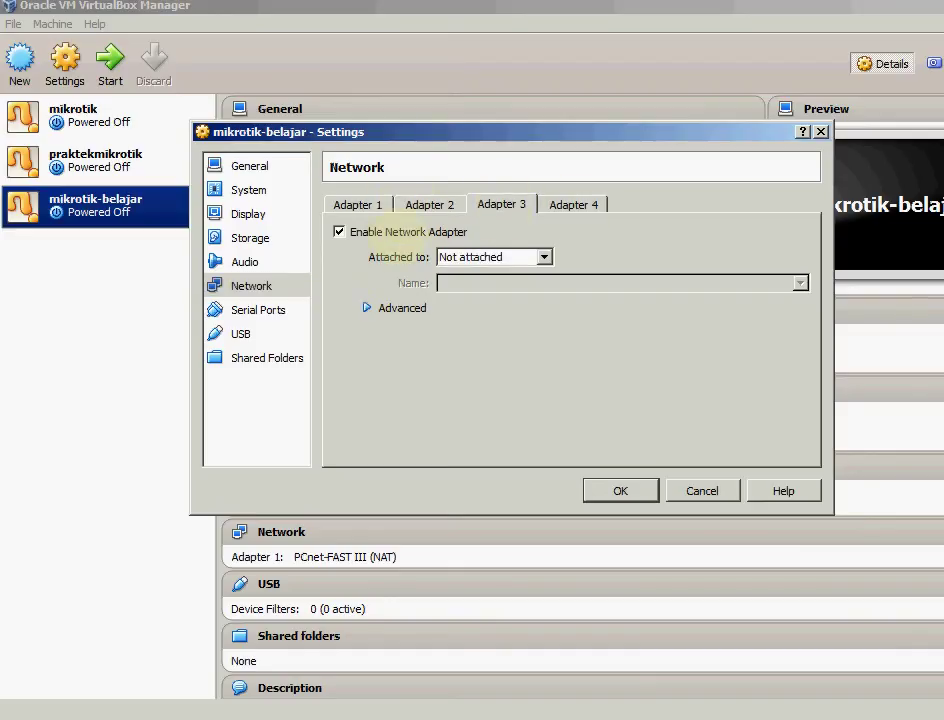
pyautogui.click(573, 204)
pyautogui.click(357, 204)
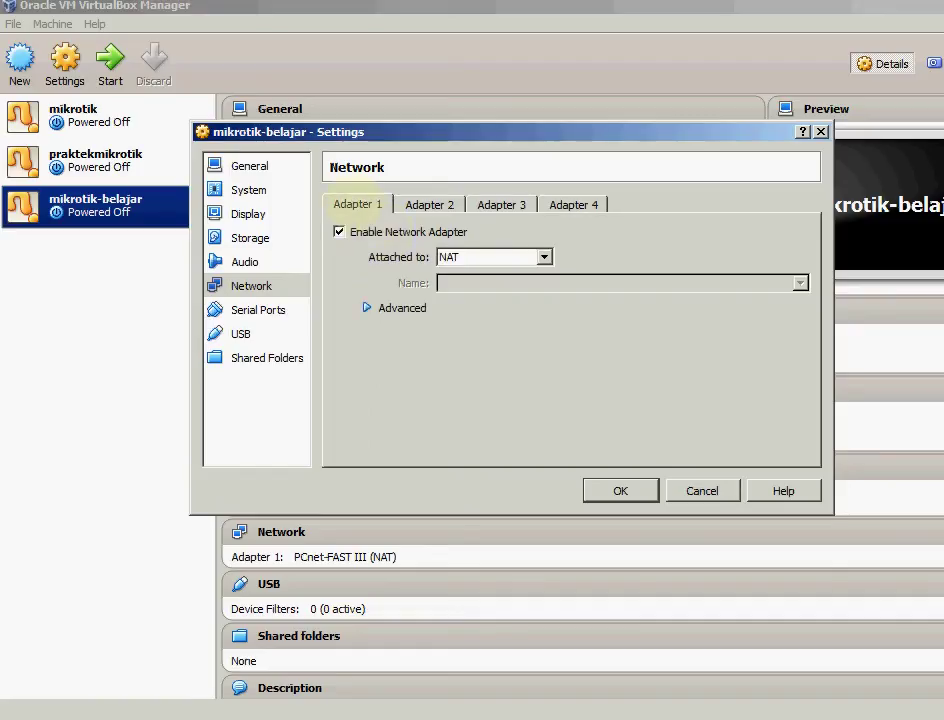
pyautogui.click(480, 257)
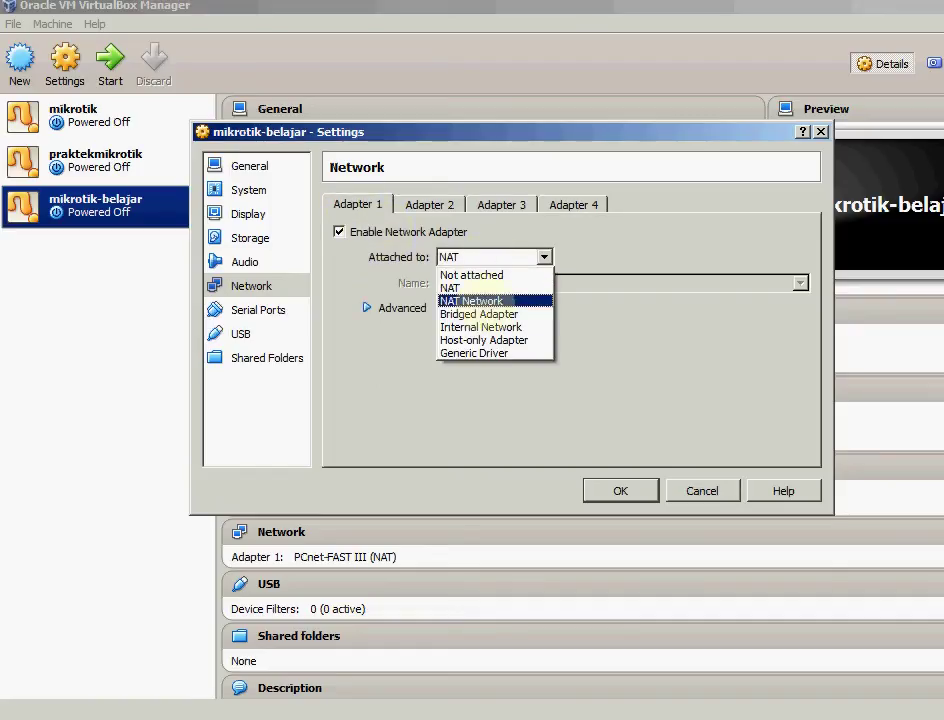
pyautogui.click(478, 314)
pyautogui.click(451, 283)
pyautogui.click(449, 290)
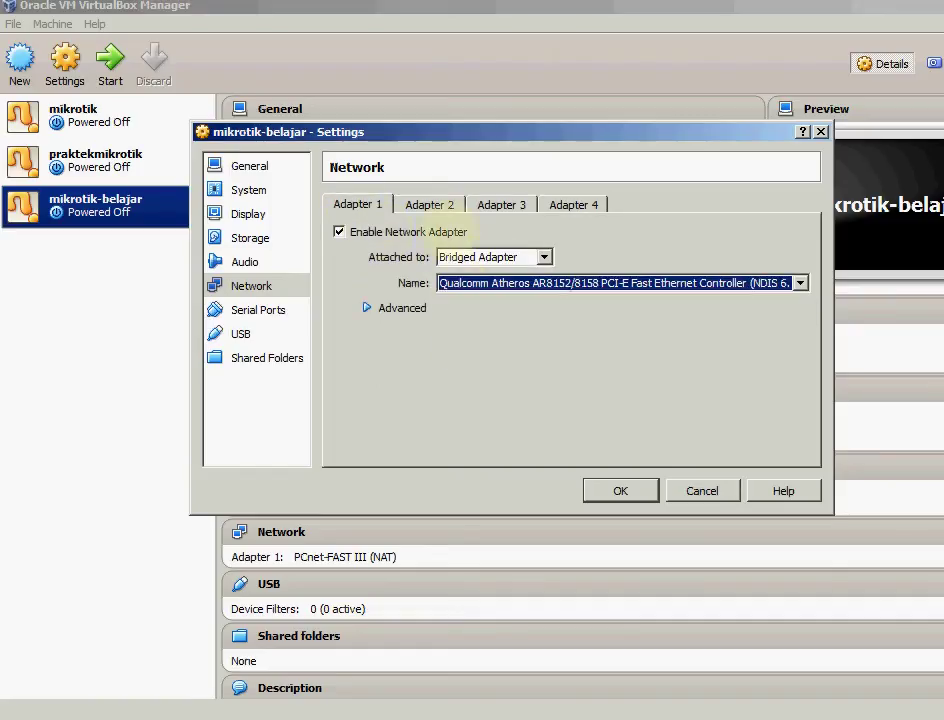
# Set Adapter 2 to Bridged Adapter on the Broadcom 802.11n host adapter
pyautogui.click(429, 204)
pyautogui.click(490, 257)
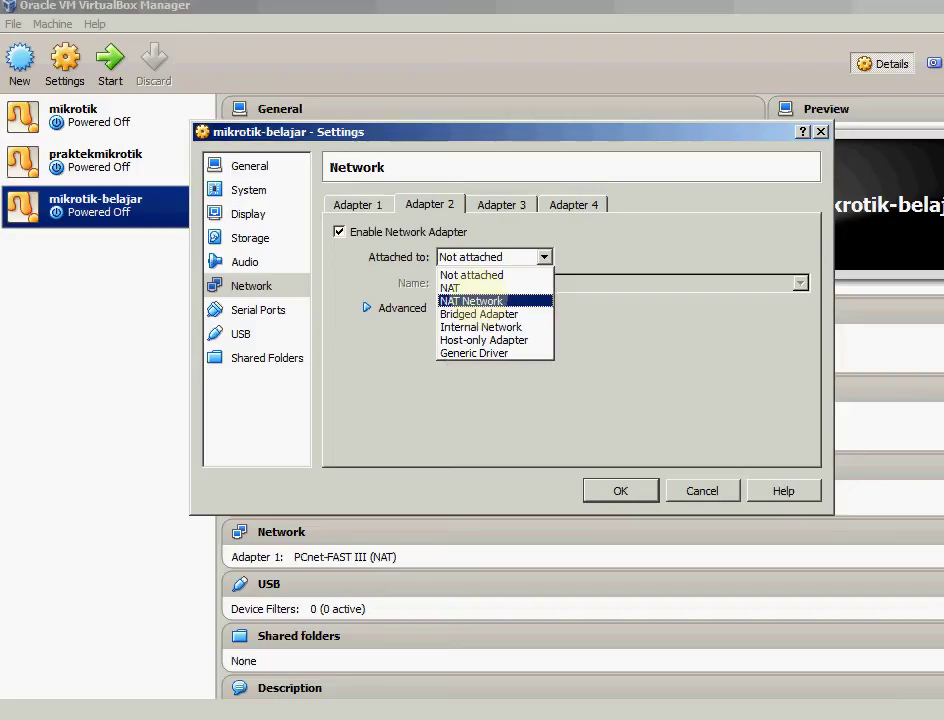
pyautogui.click(470, 300)
pyautogui.click(470, 284)
pyautogui.click(470, 300)
pyautogui.click(395, 308)
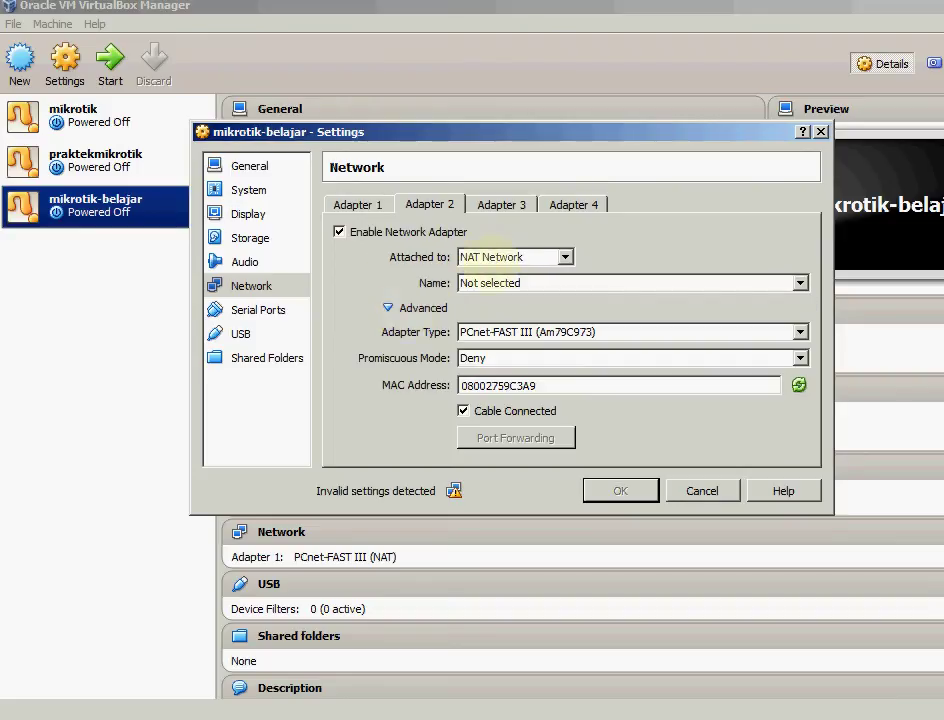
pyautogui.click(505, 257)
pyautogui.click(500, 313)
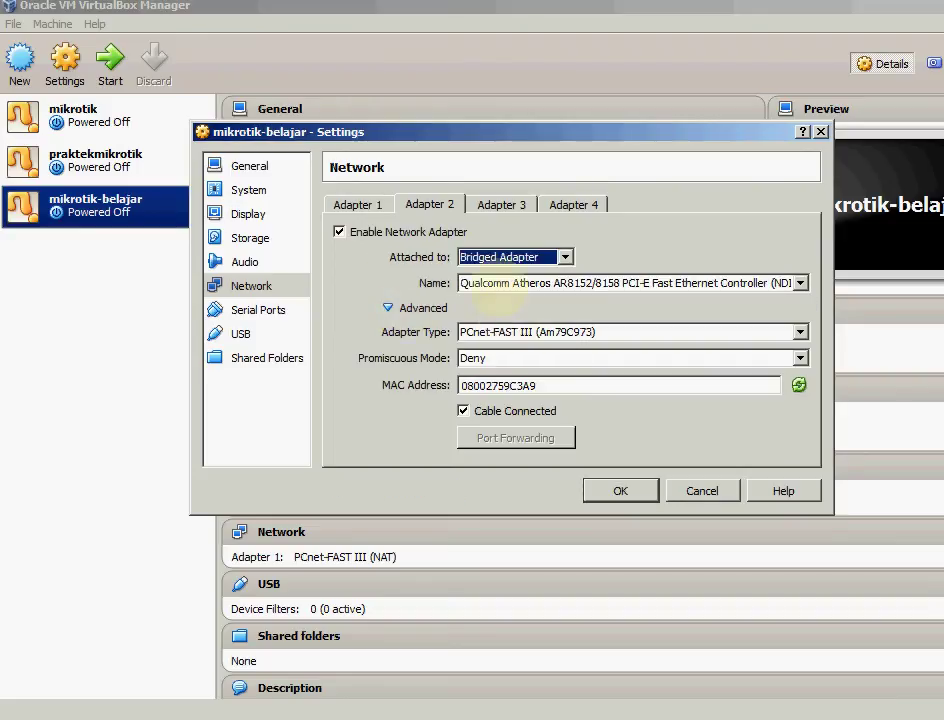
pyautogui.click(495, 283)
pyautogui.click(500, 313)
pyautogui.click(357, 204)
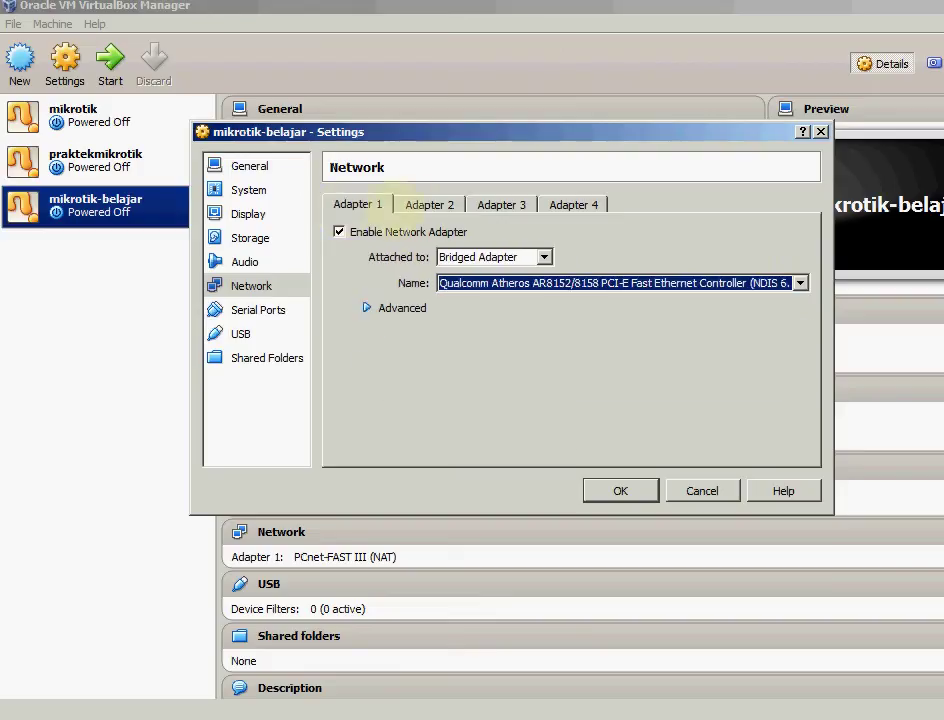
pyautogui.click(429, 204)
# Attach Adapter 3 to NAT and Adapter 4 to Internal Network 'intnet', then save
pyautogui.click(500, 204)
pyautogui.click(485, 257)
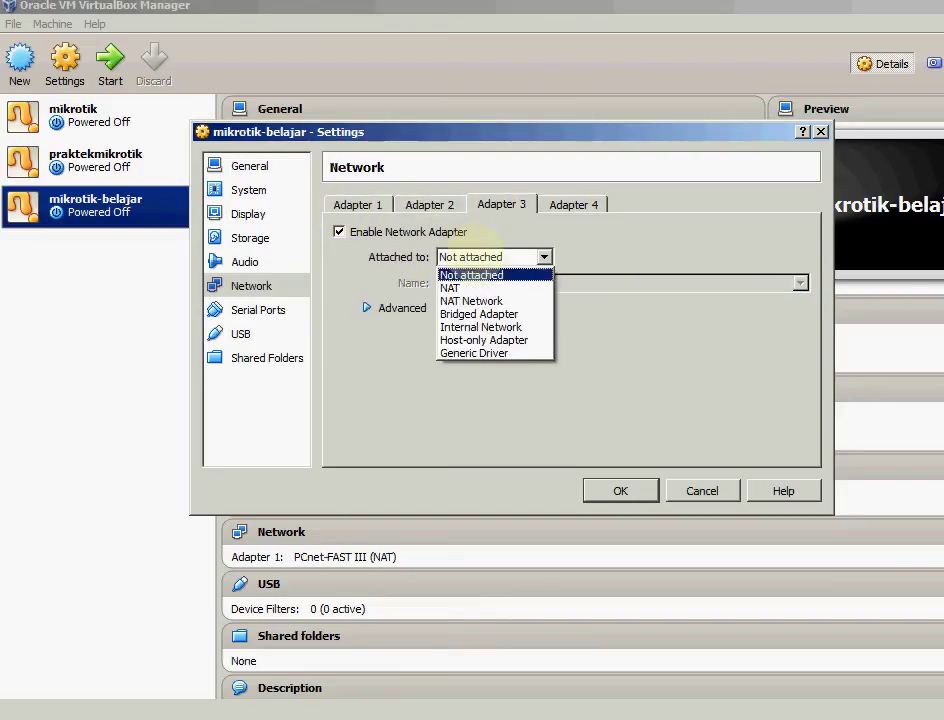
pyautogui.click(470, 285)
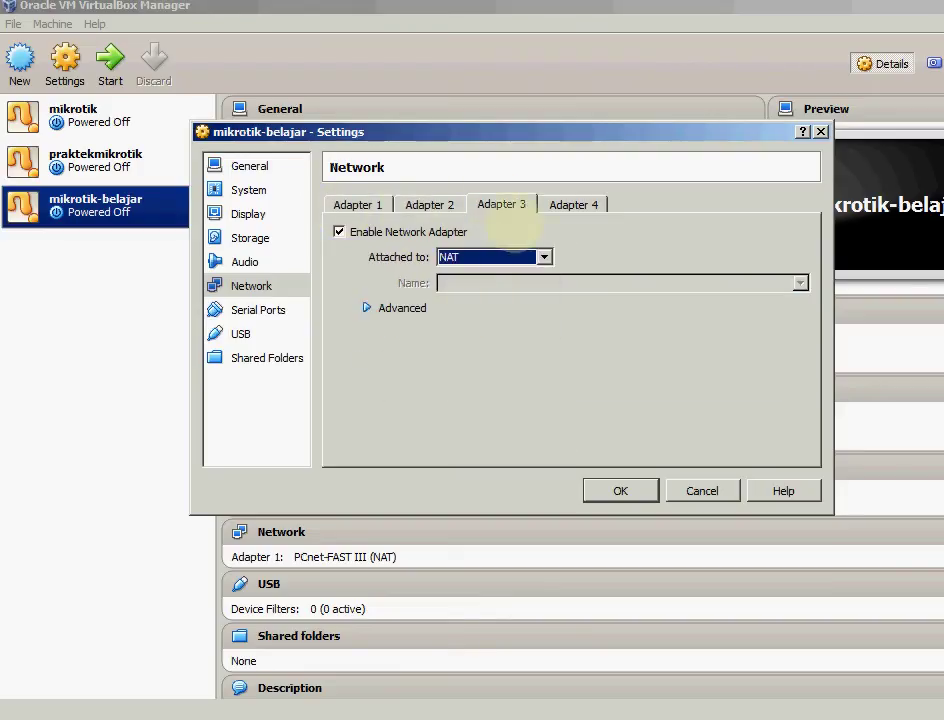
pyautogui.click(390, 308)
pyautogui.click(389, 307)
pyautogui.click(573, 204)
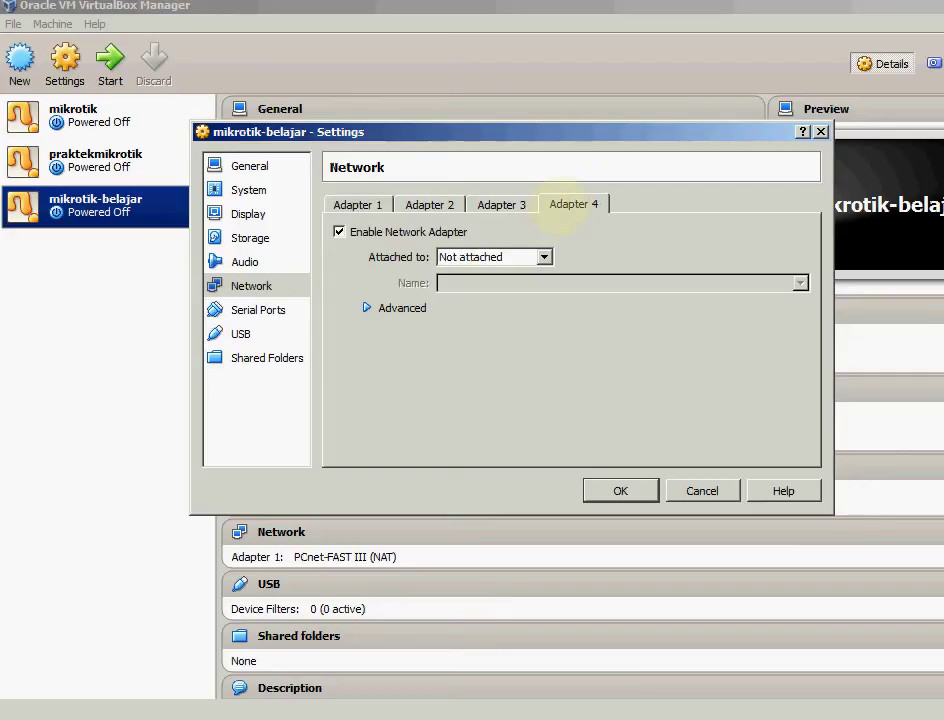
pyautogui.click(492, 257)
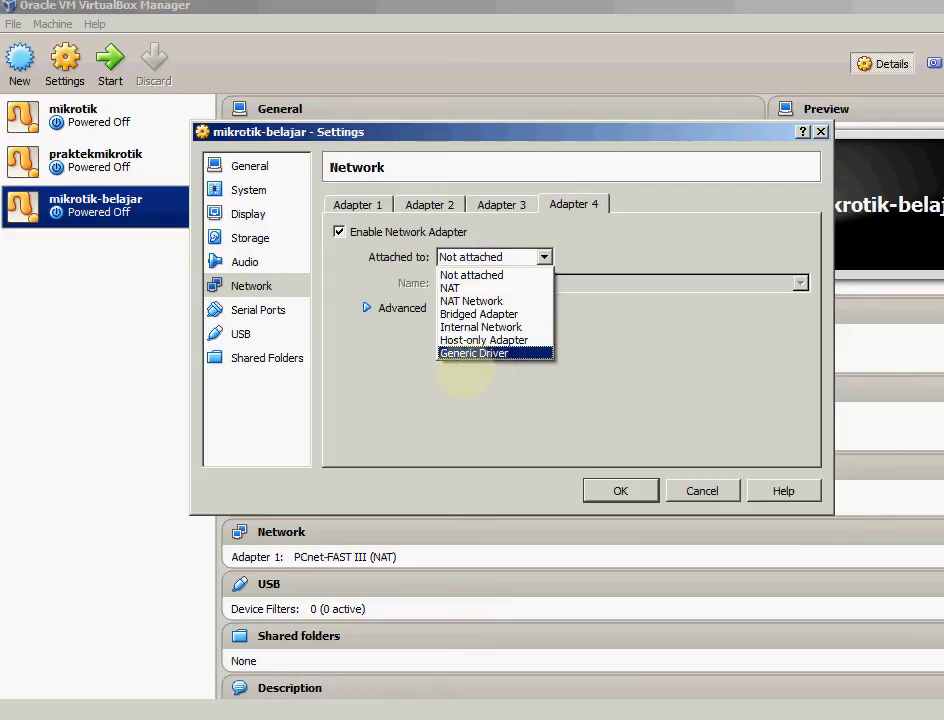
pyautogui.click(470, 327)
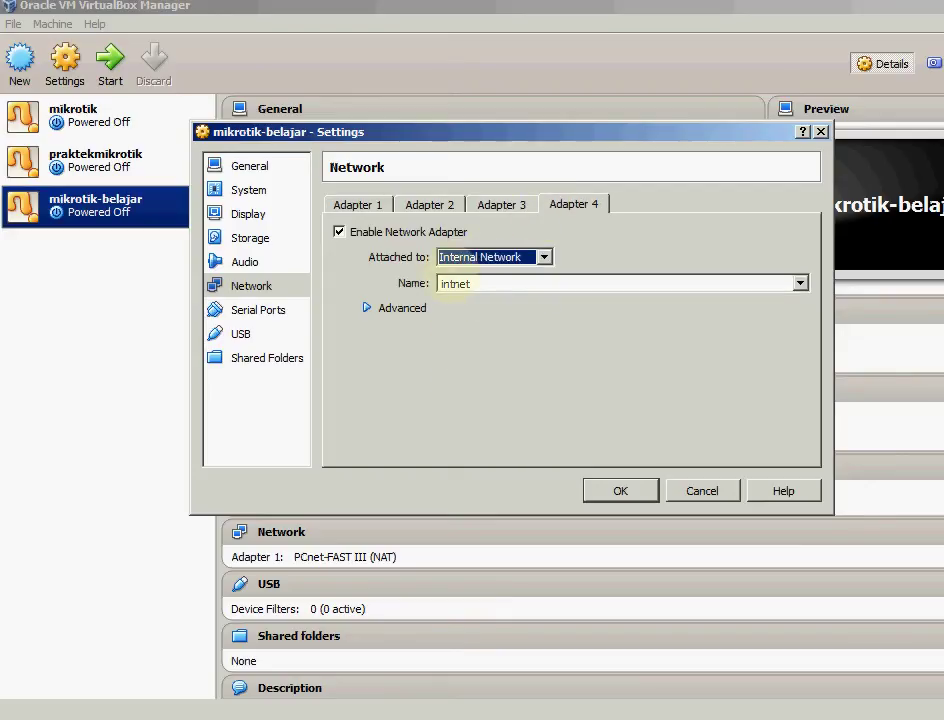
pyautogui.click(357, 204)
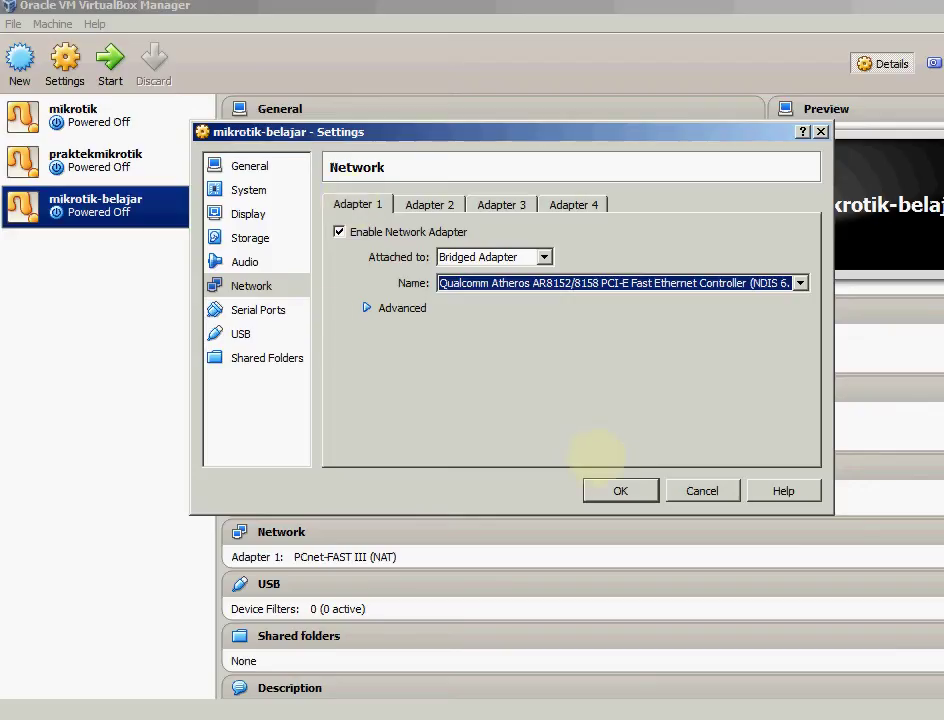
pyautogui.click(620, 490)
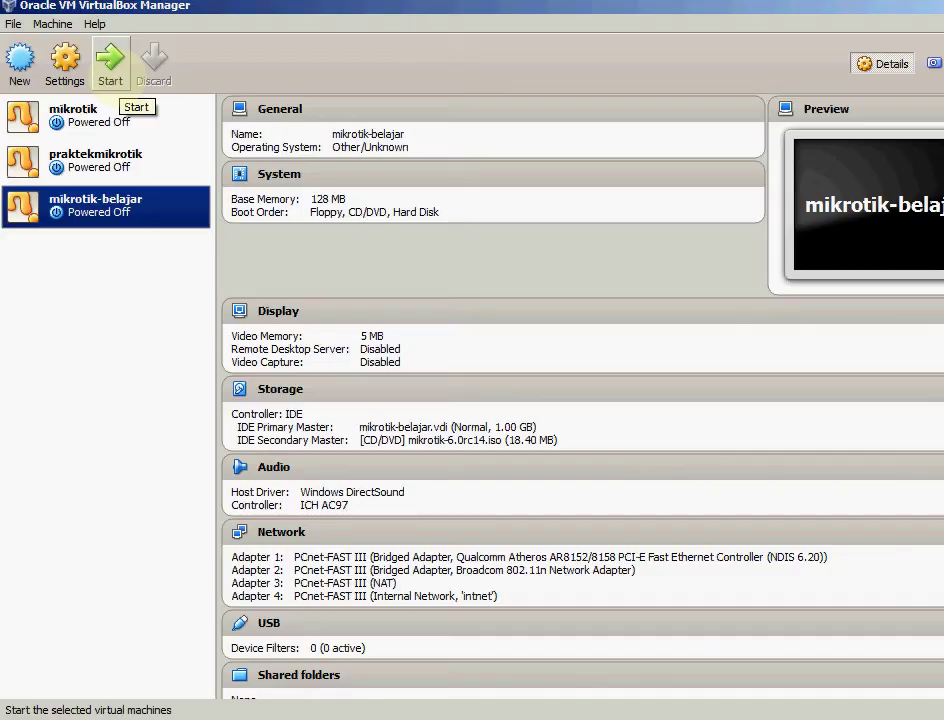
# Start the mikrotik-belajar VM and dismiss the keyboard auto-capture notice
pyautogui.click(110, 65)
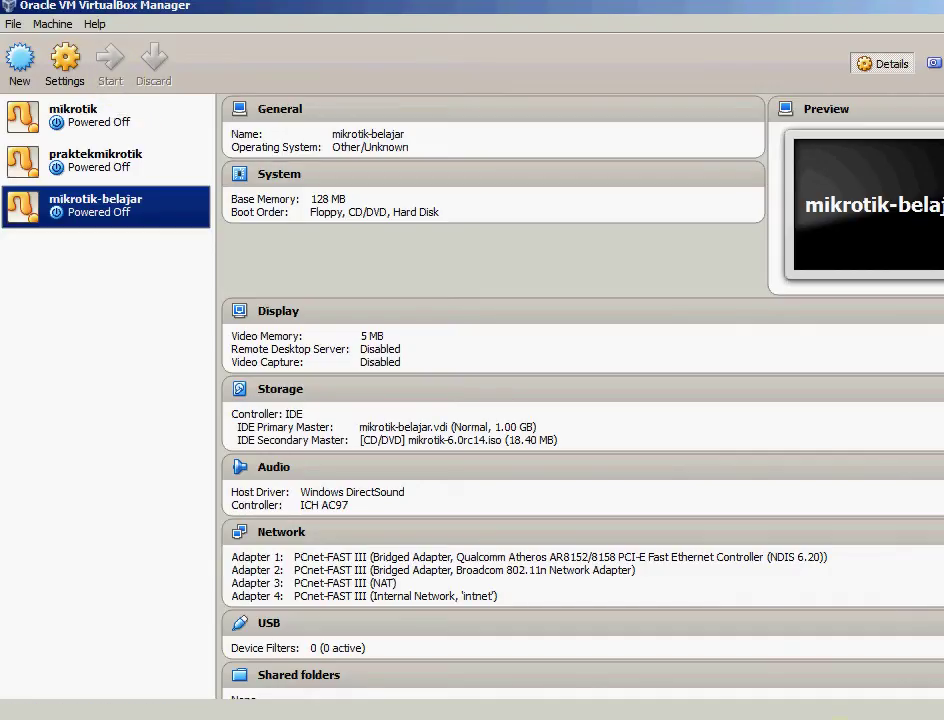
pyautogui.click(835, 719)
pyautogui.rightClick(833, 624)
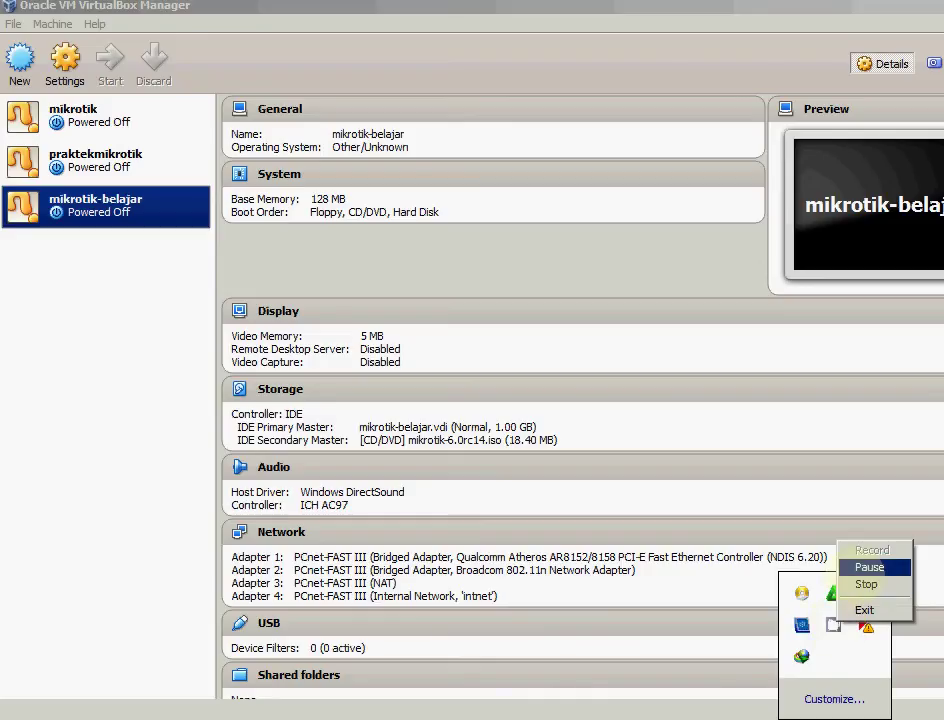
pyautogui.click(869, 567)
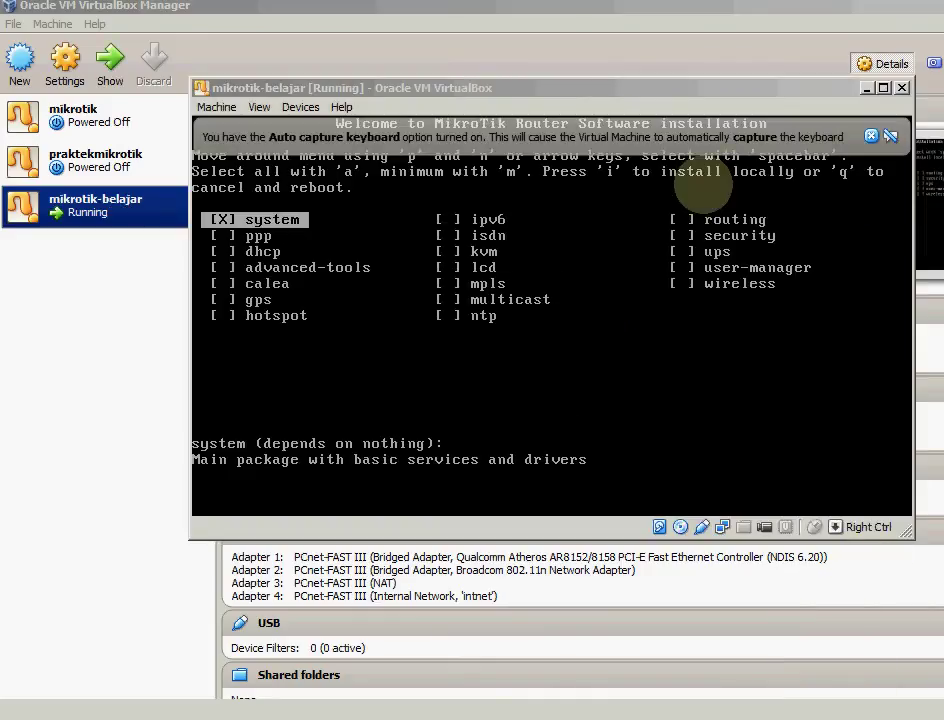
pyautogui.click(870, 136)
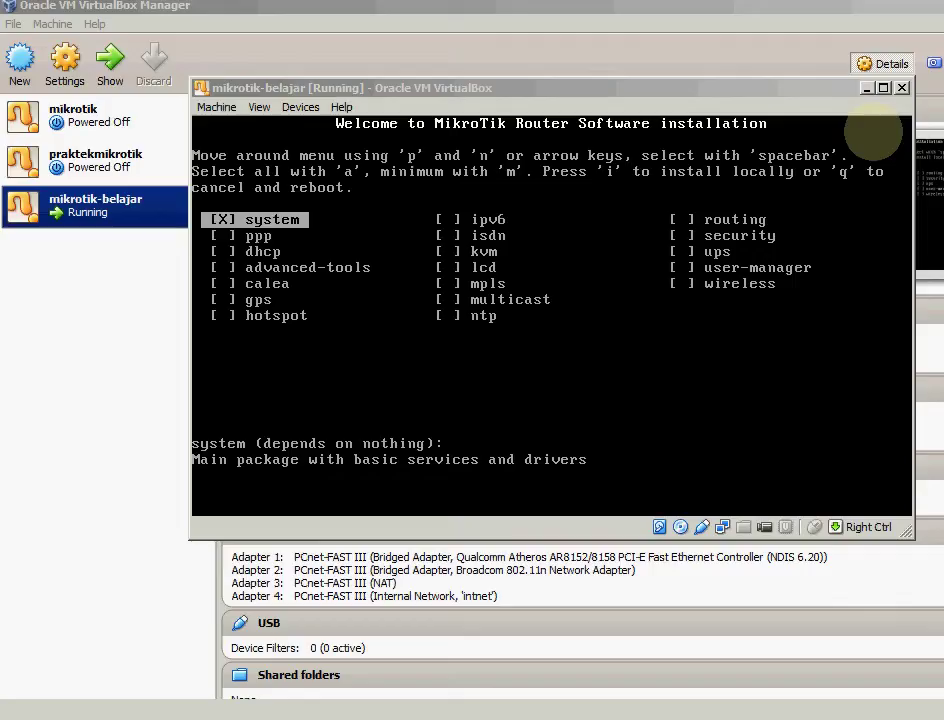
# In the MikroTik installer, mark all packages with 'a' and start installing with 'i'
pyautogui.press('Down')
pyautogui.press('Down')
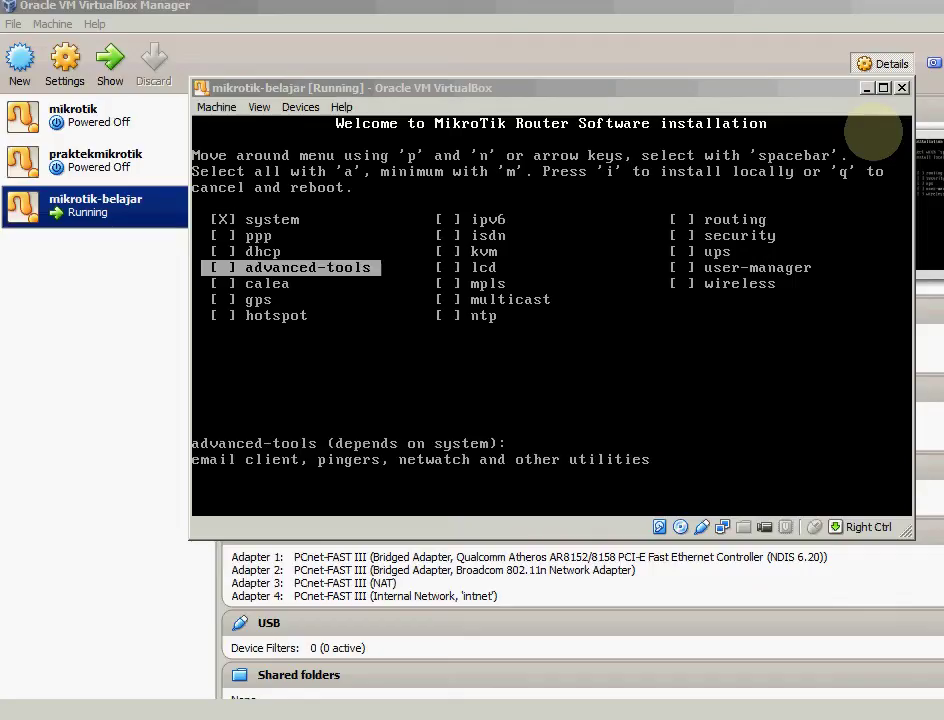
pyautogui.press('Right')
pyautogui.press('Up')
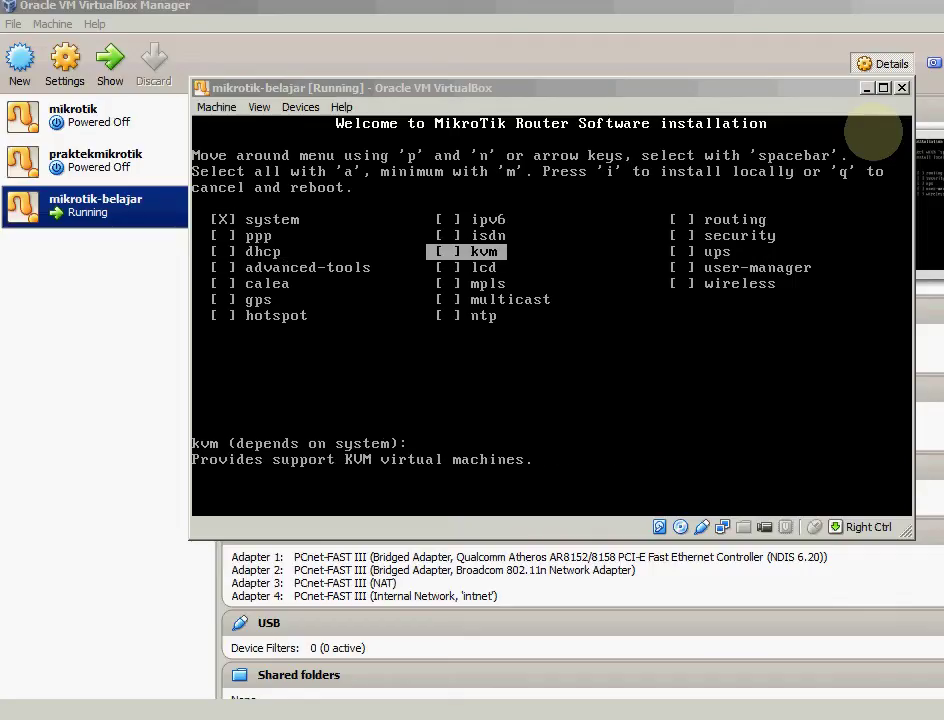
pyautogui.press('Up')
pyautogui.press('Left')
pyautogui.press('Up')
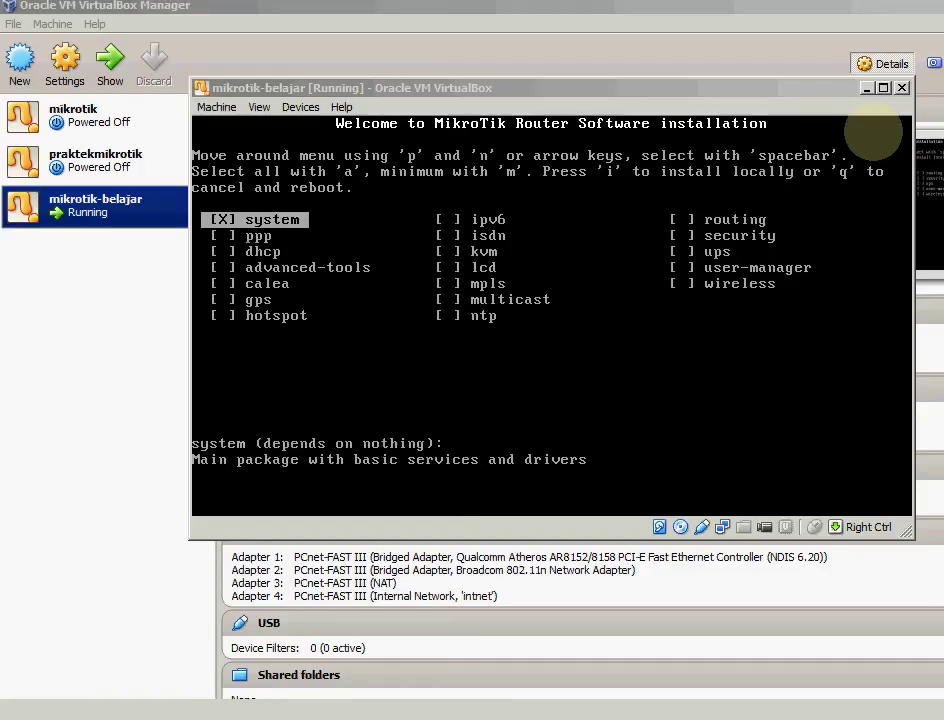
pyautogui.press('Right')
pyautogui.press('Left')
pyautogui.press('Right')
pyautogui.press('Left')
pyautogui.press('a')
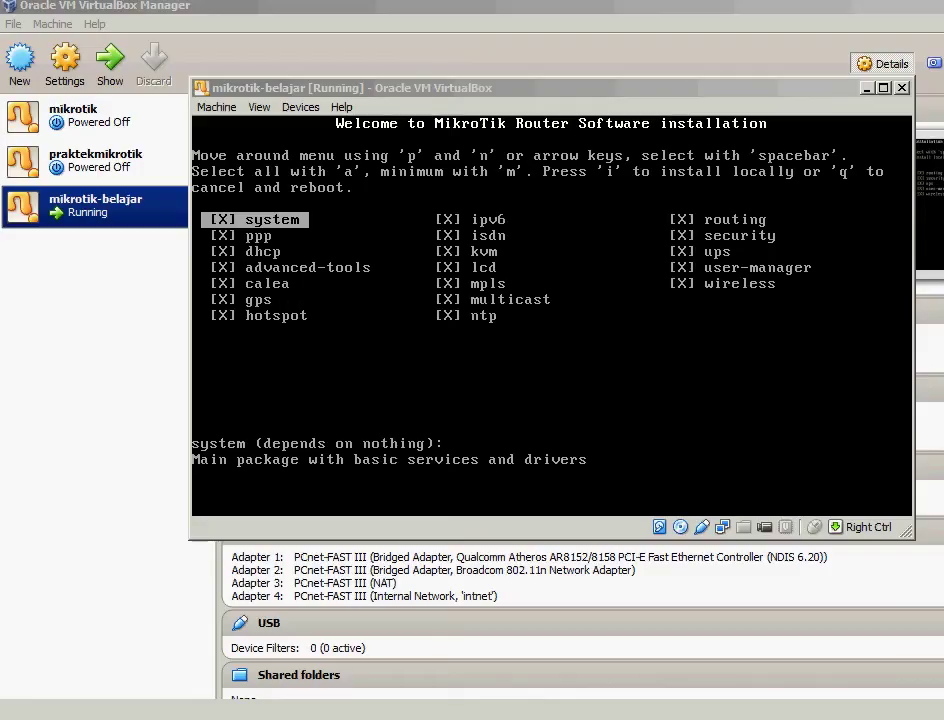
pyautogui.press('i')
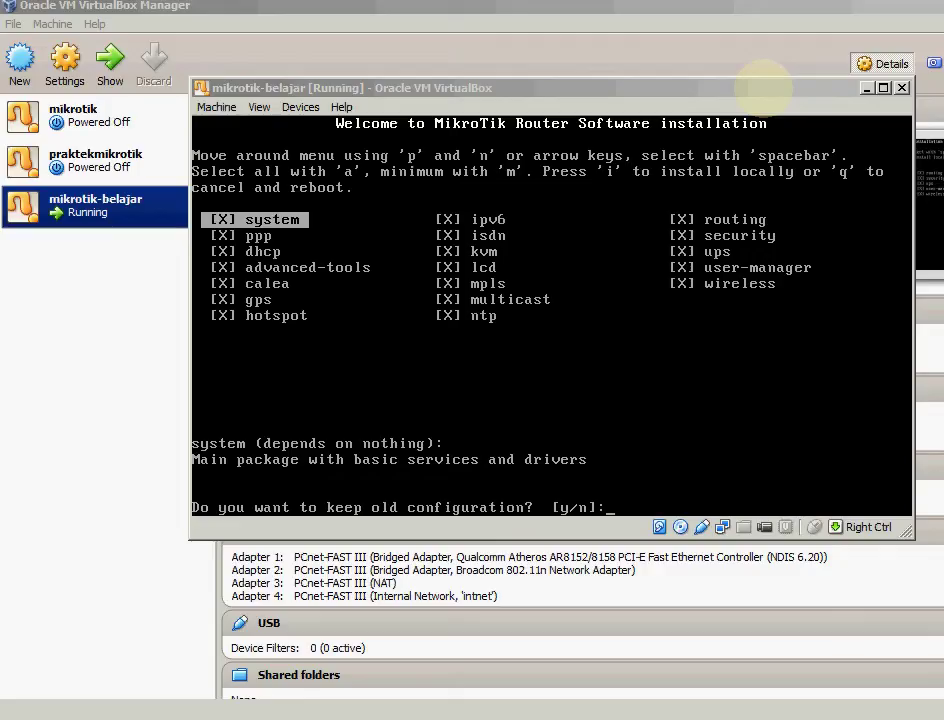
# Answer 'y' to keep old configuration and continue, then reboot once installation finishes
pyautogui.write('y')
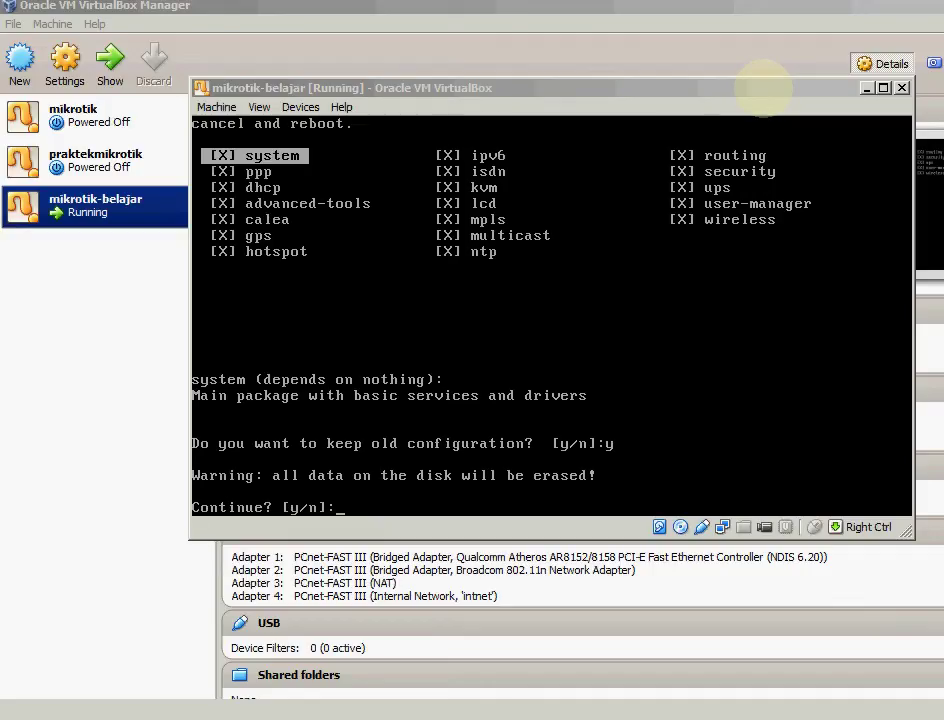
pyautogui.write('y')
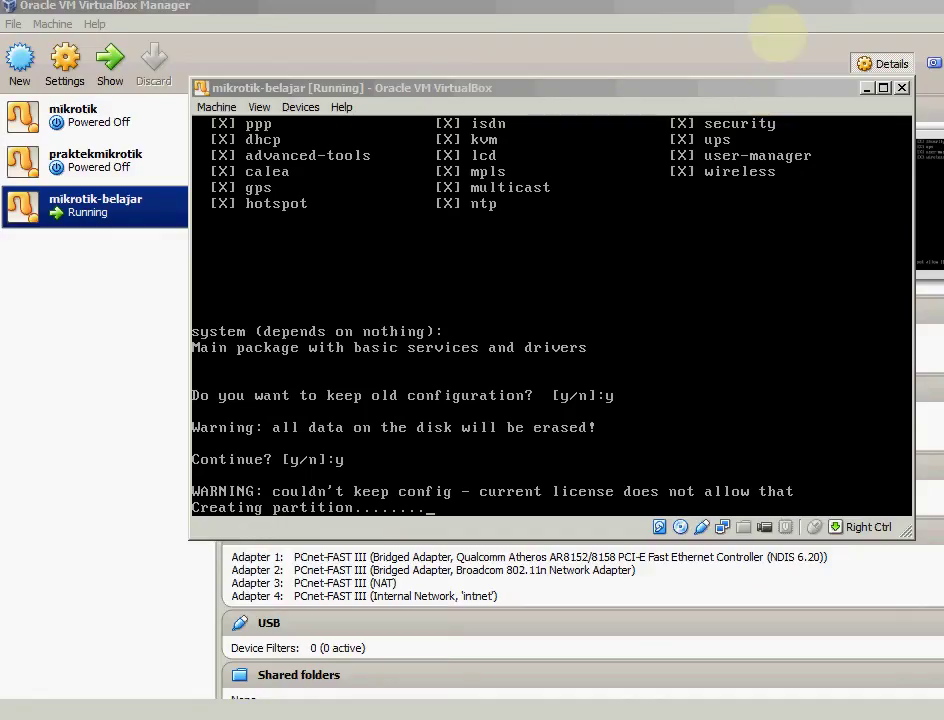
pyautogui.moveTo(660, 87); pyautogui.dragTo(478, 20)
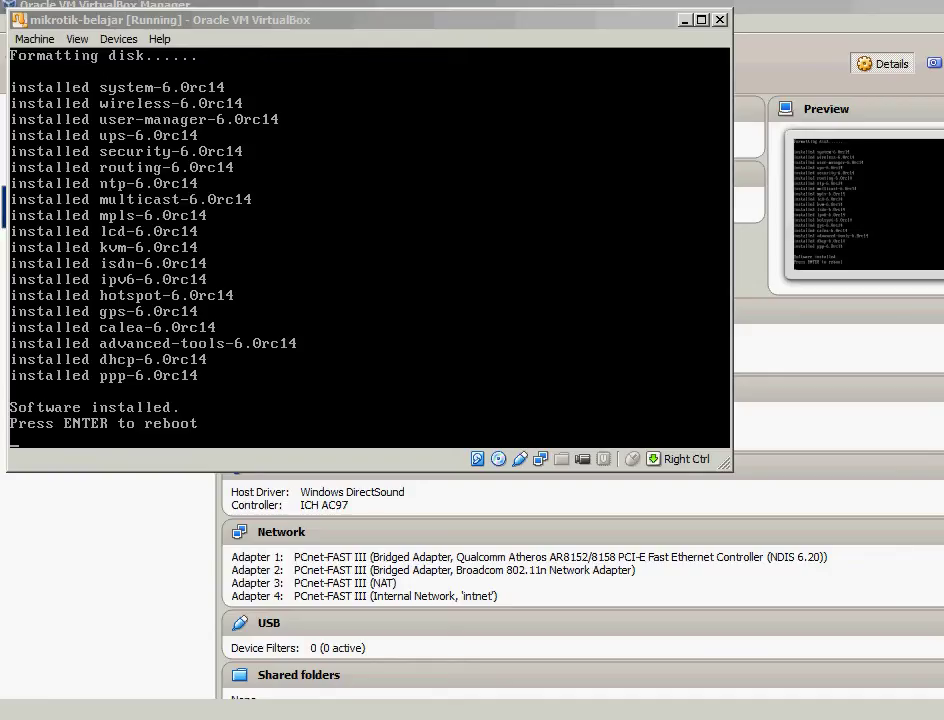
pyautogui.press('Return')
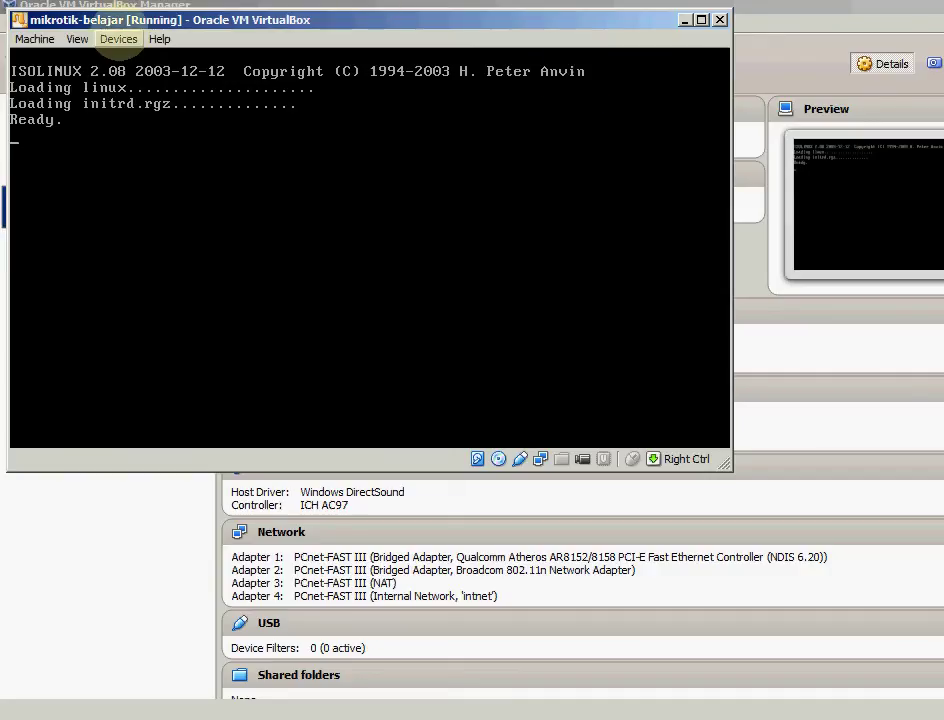
# Force-unmount mikrotik-6.0rc14.iso from the virtual CD/DVD drive and reset the VM
pyautogui.click(118, 38)
pyautogui.moveTo(150, 61)
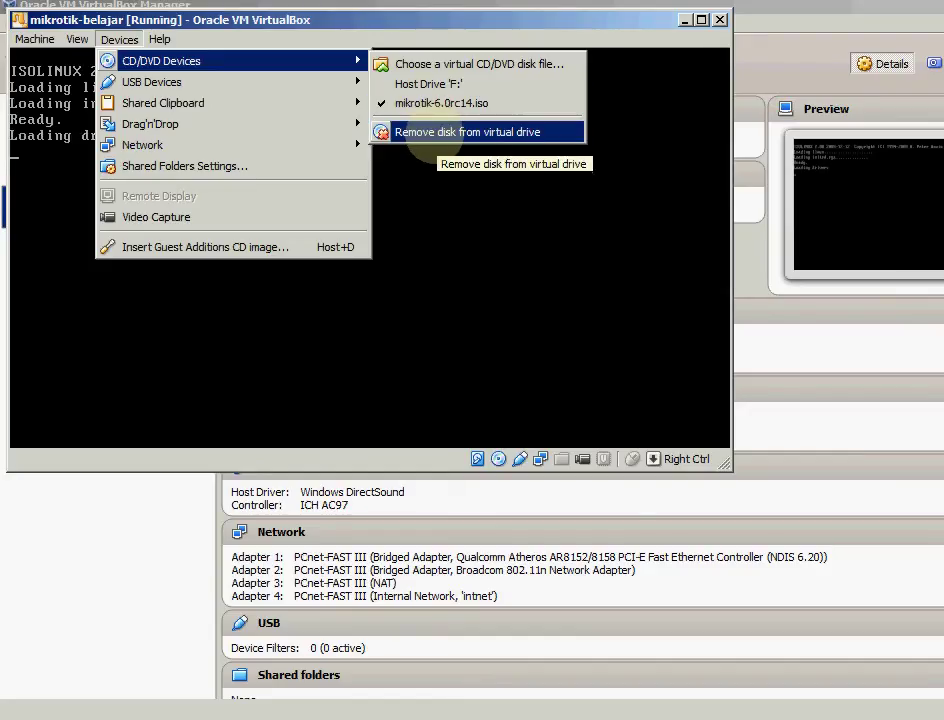
pyautogui.click(432, 133)
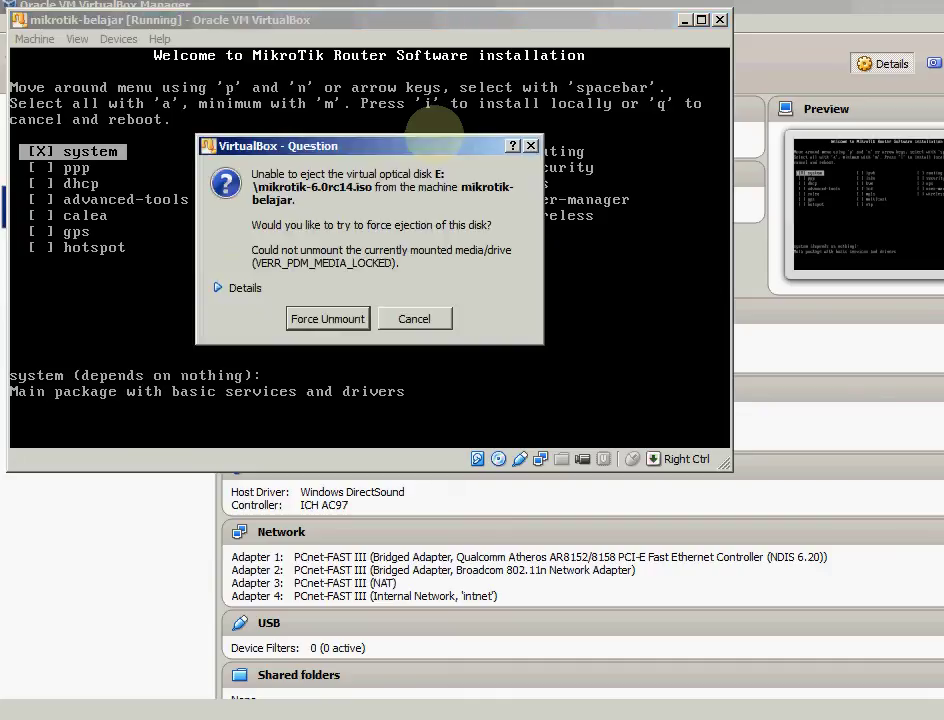
pyautogui.click(222, 287)
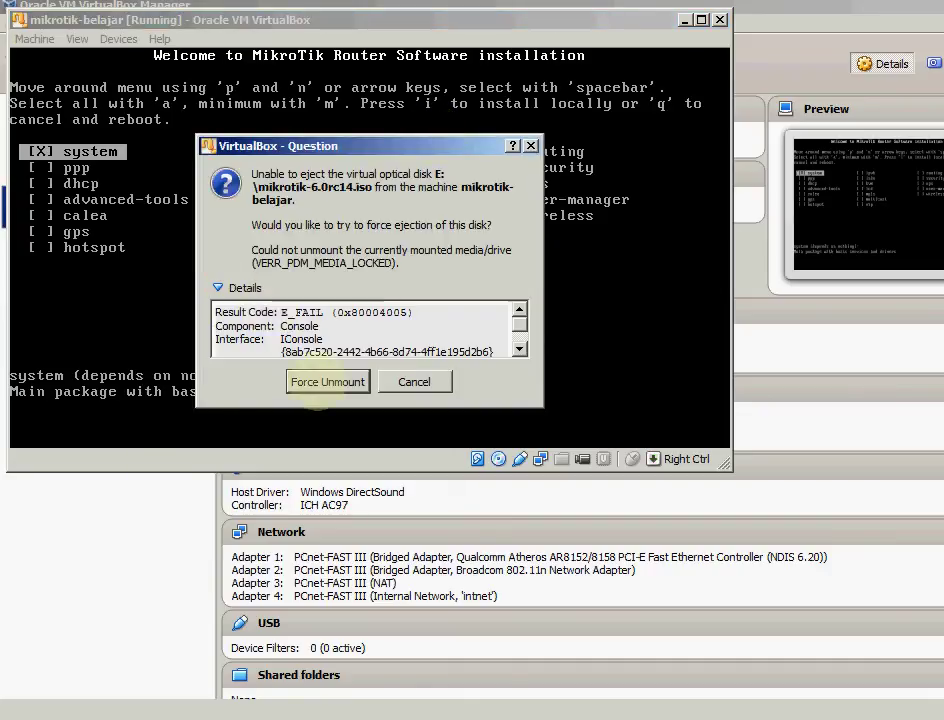
pyautogui.click(314, 362)
pyautogui.click(119, 39)
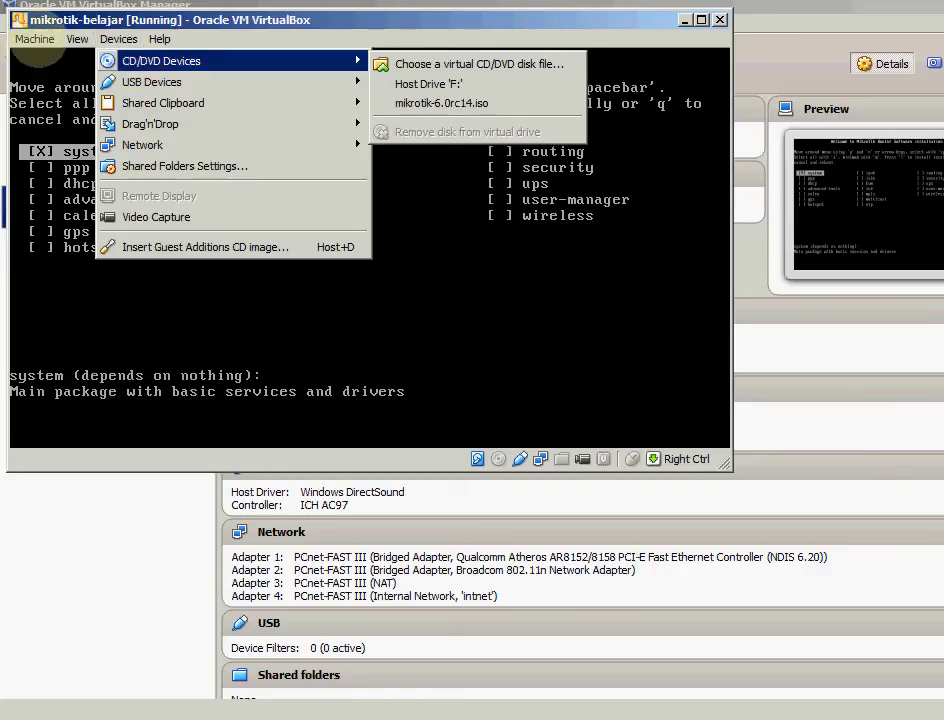
pyautogui.moveTo(35, 39)
pyautogui.click(51, 235)
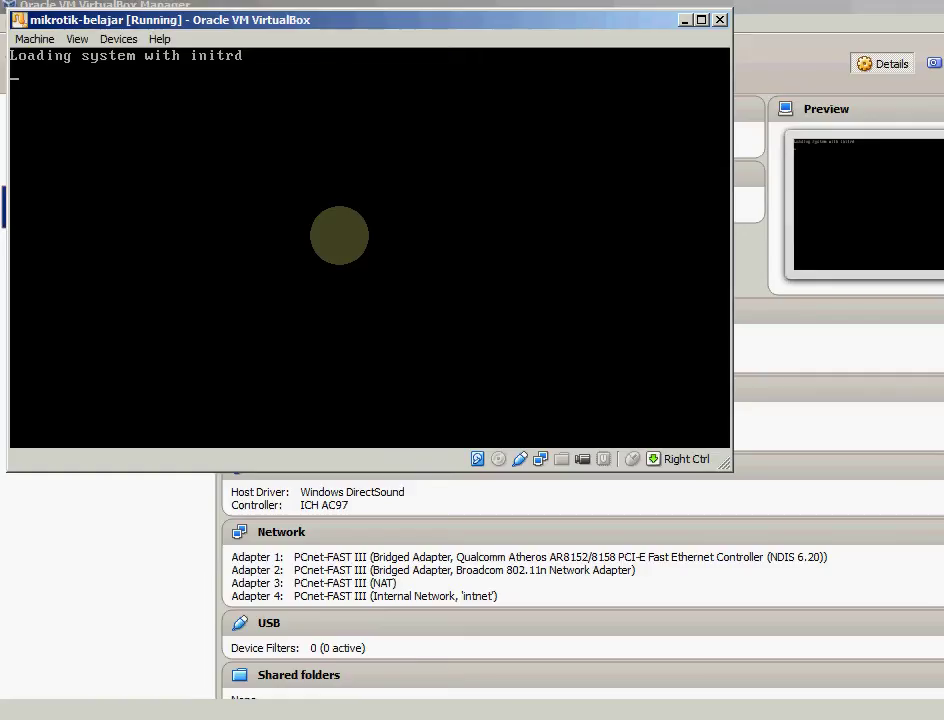
# Log in to the RouterOS console as user 'admin' and submit the password
pyautogui.moveTo(315, 22); pyautogui.dragTo(330, 91)
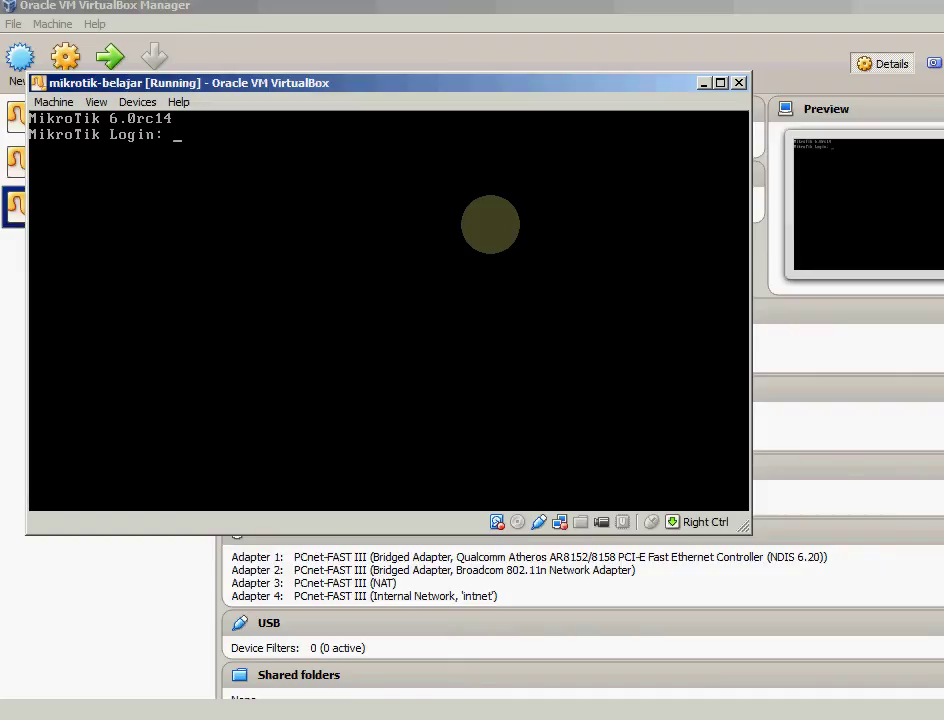
pyautogui.write('admin')
pyautogui.press('Return')
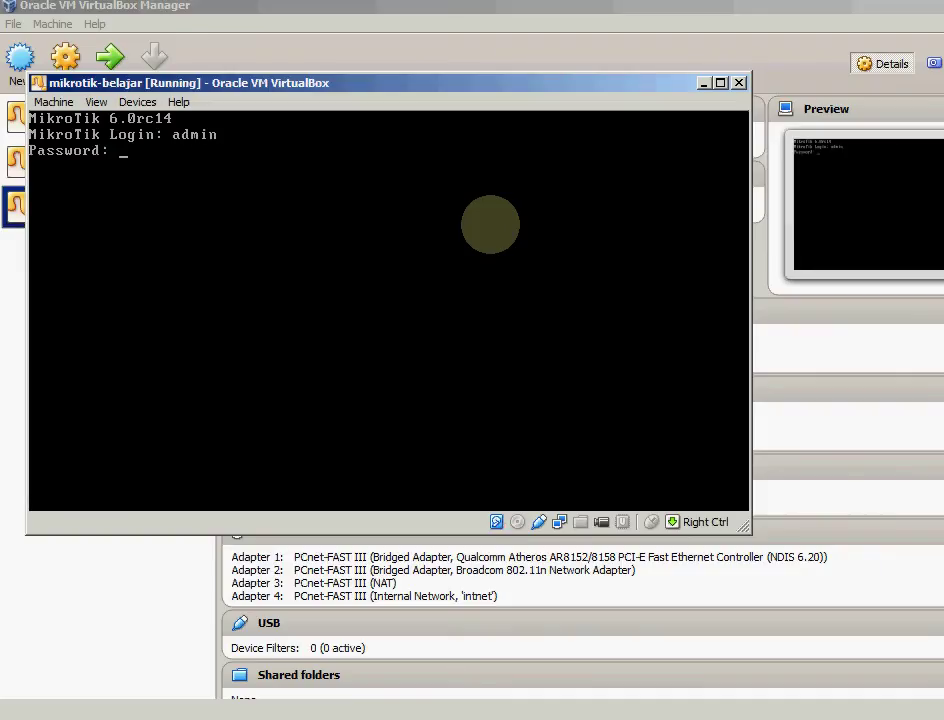
pyautogui.press('Return')
pyautogui.press('Return')
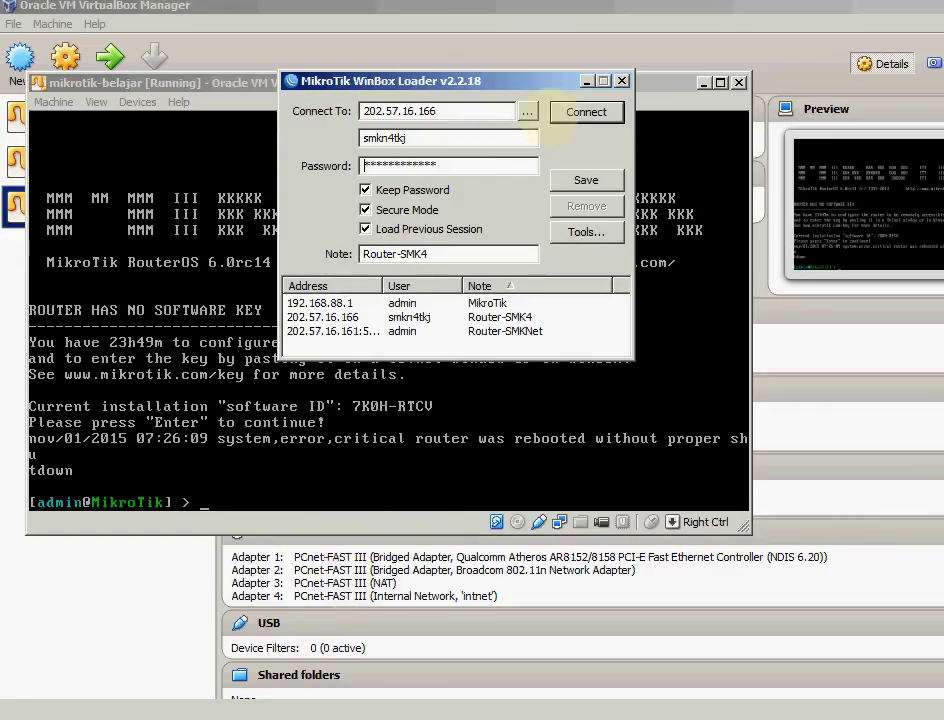
# Open WinBox's neighbor discovery list, which shows no routers found
pyautogui.click(527, 111)
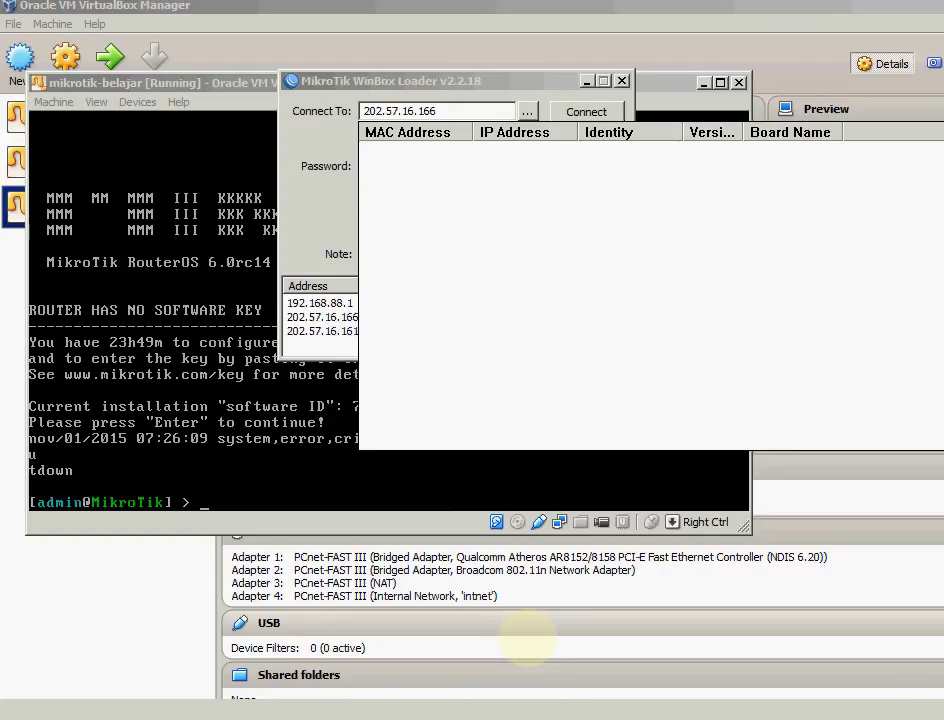
# Open the VM's network settings and set Adapter 1 promiscuous mode to Allow All
pyautogui.click(138, 102)
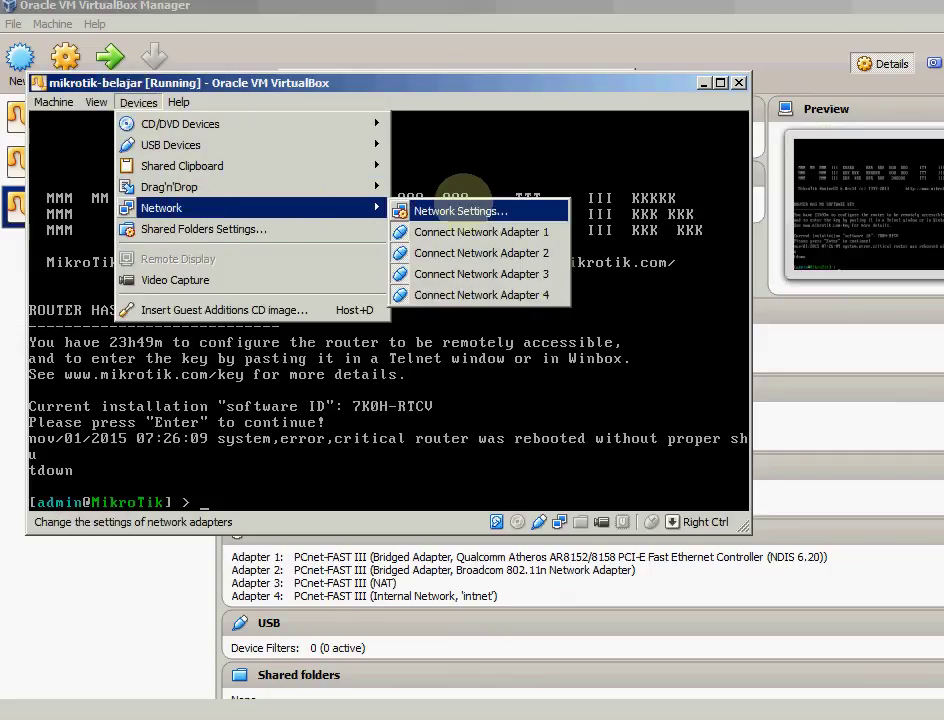
pyautogui.click(455, 205)
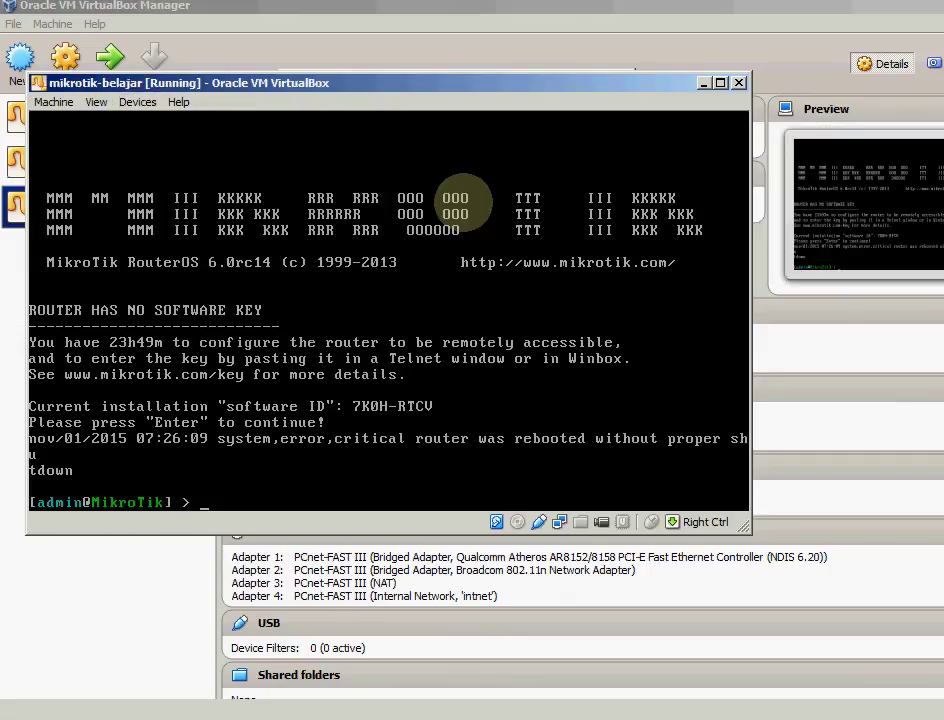
pyautogui.hotkey('ctrl', 's')
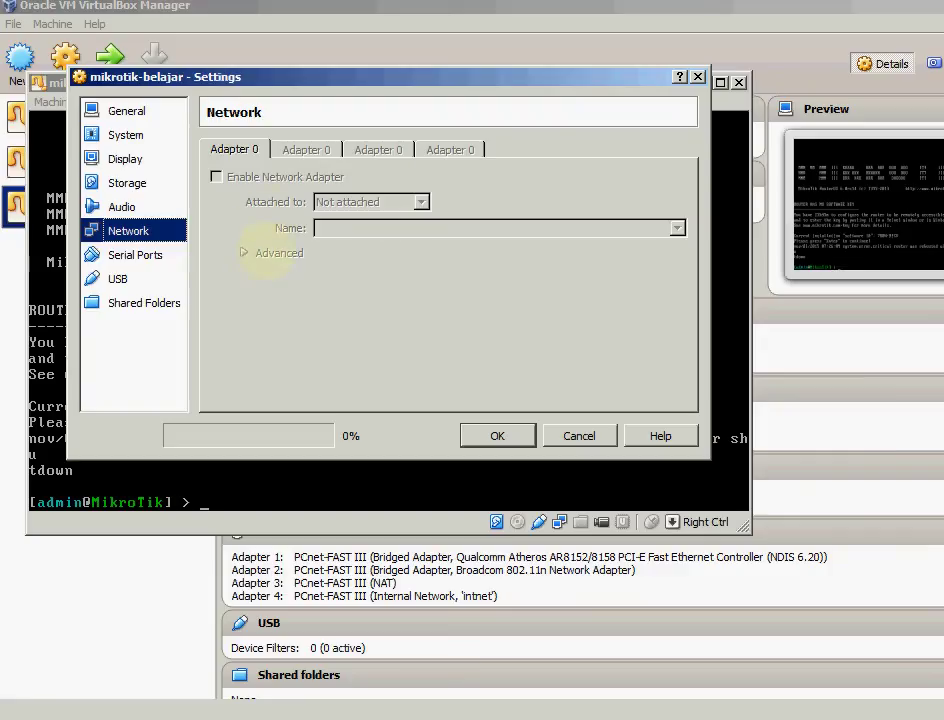
pyautogui.click(268, 253)
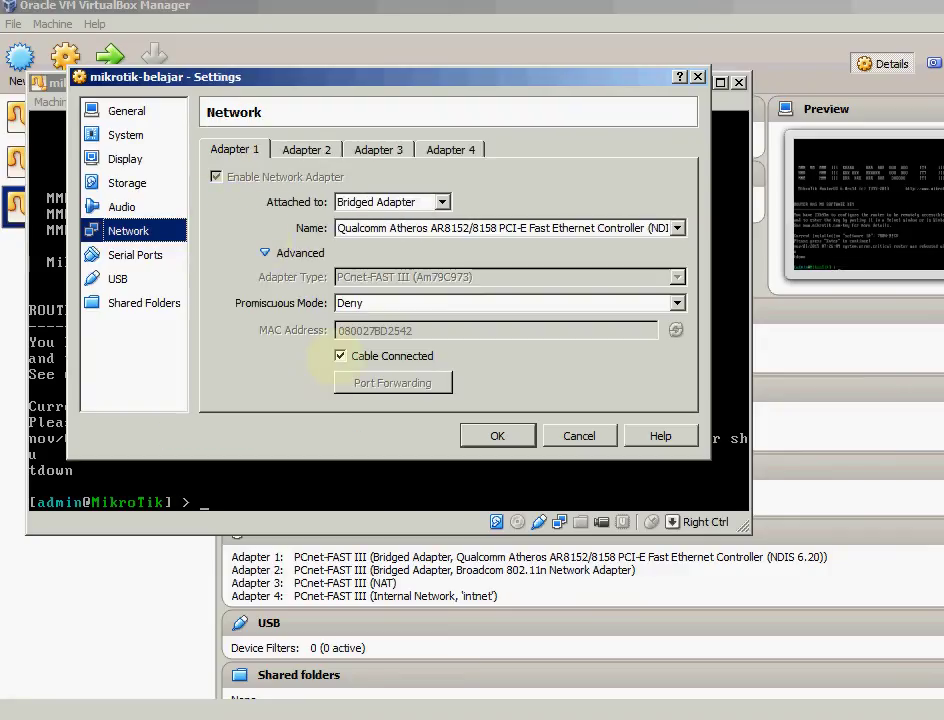
pyautogui.click(395, 304)
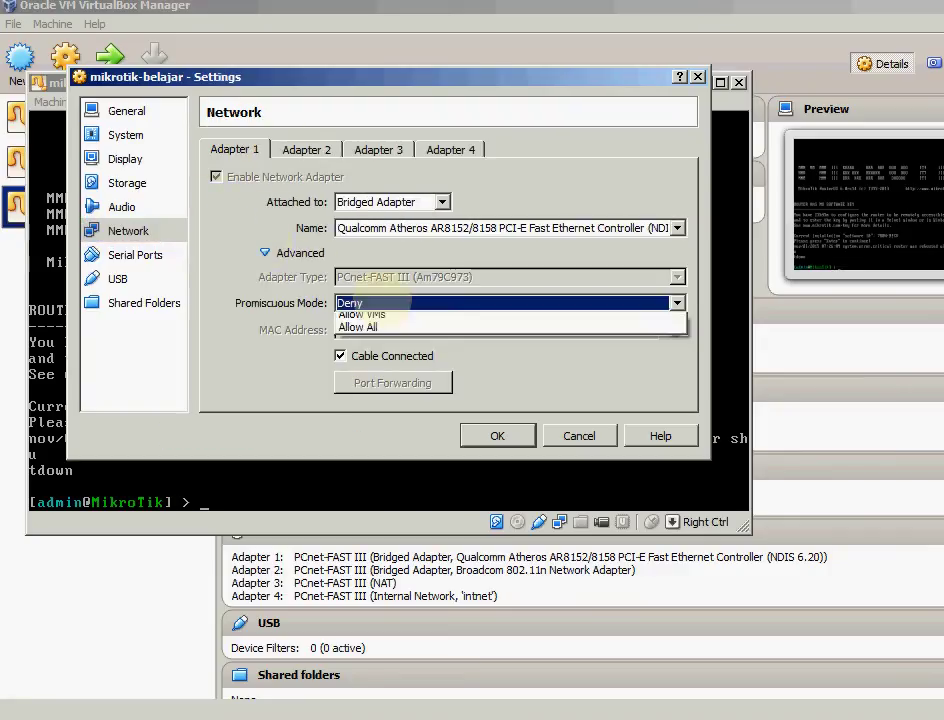
pyautogui.click(370, 346)
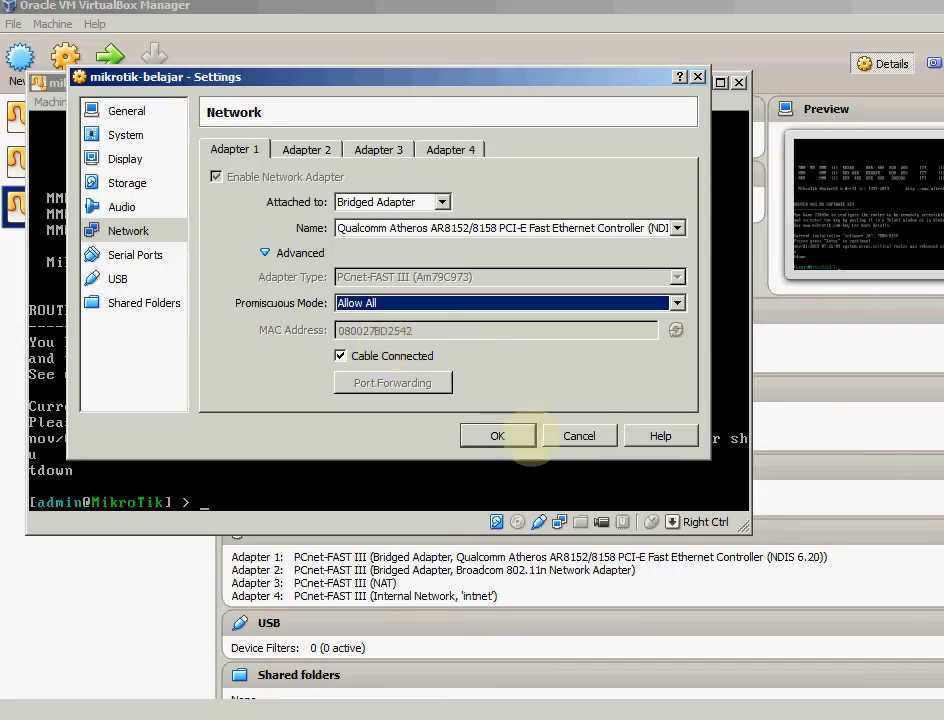
# Set Adapters 2 and 4 promiscuous mode to Allow All and save the settings
pyautogui.click(305, 149)
pyautogui.click(395, 303)
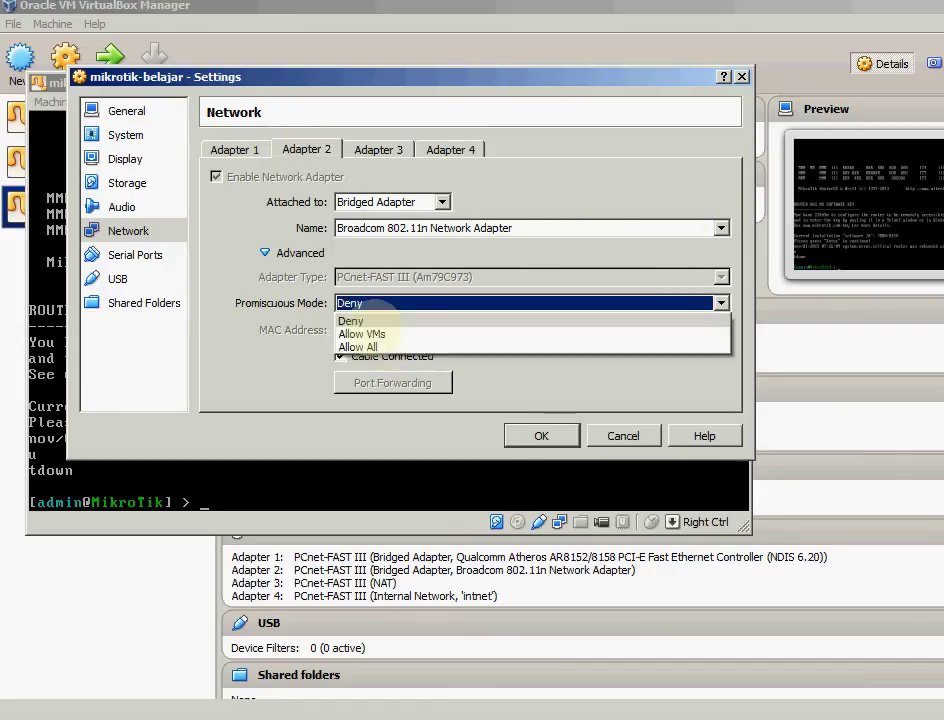
pyautogui.click(365, 349)
pyautogui.click(378, 148)
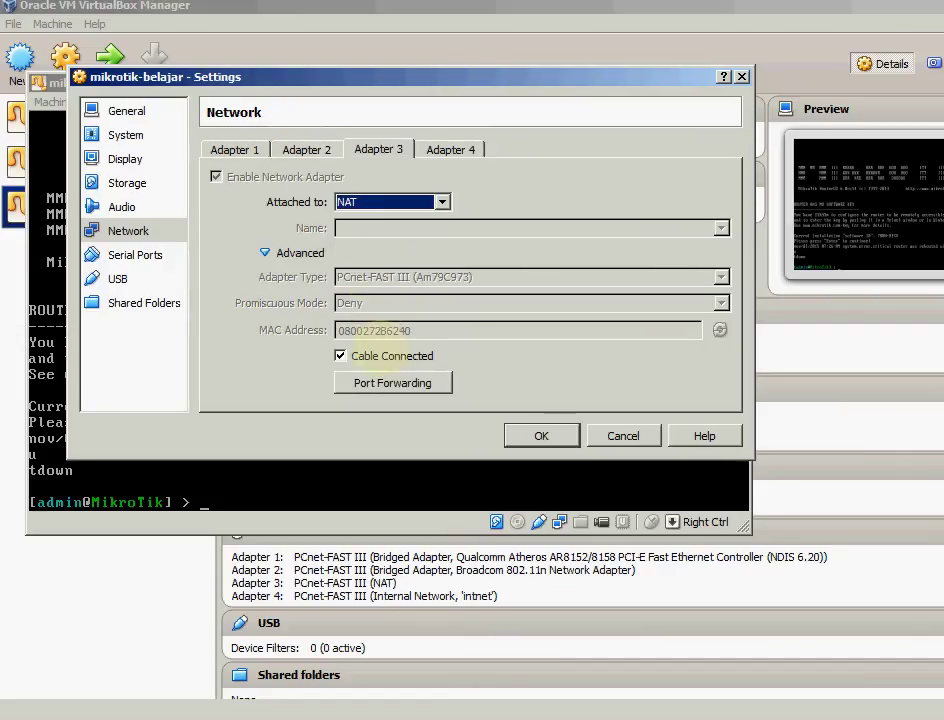
pyautogui.click(450, 149)
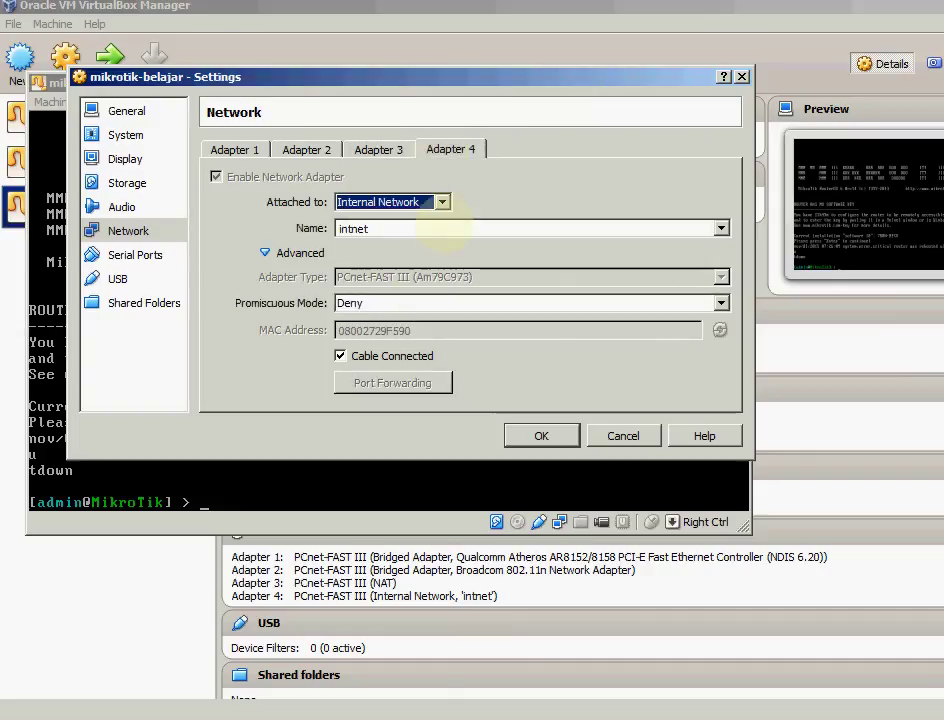
pyautogui.click(395, 303)
pyautogui.click(362, 344)
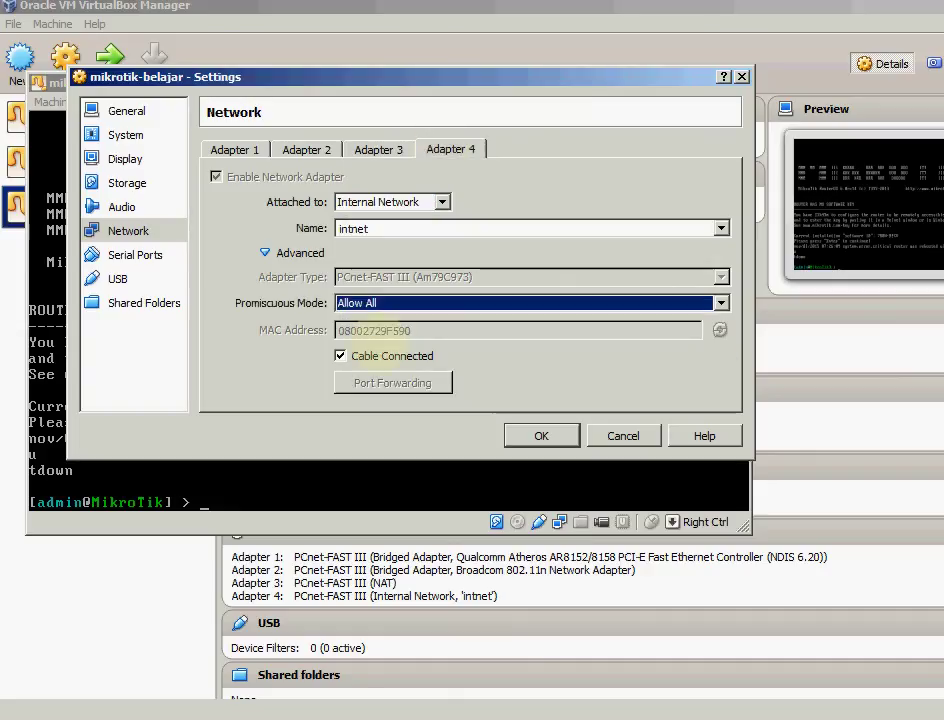
pyautogui.click(563, 437)
# Rescan WinBox for routers twice, find none, and open the host's Network and Sharing Center
pyautogui.hotkey('alt', 'Tab')
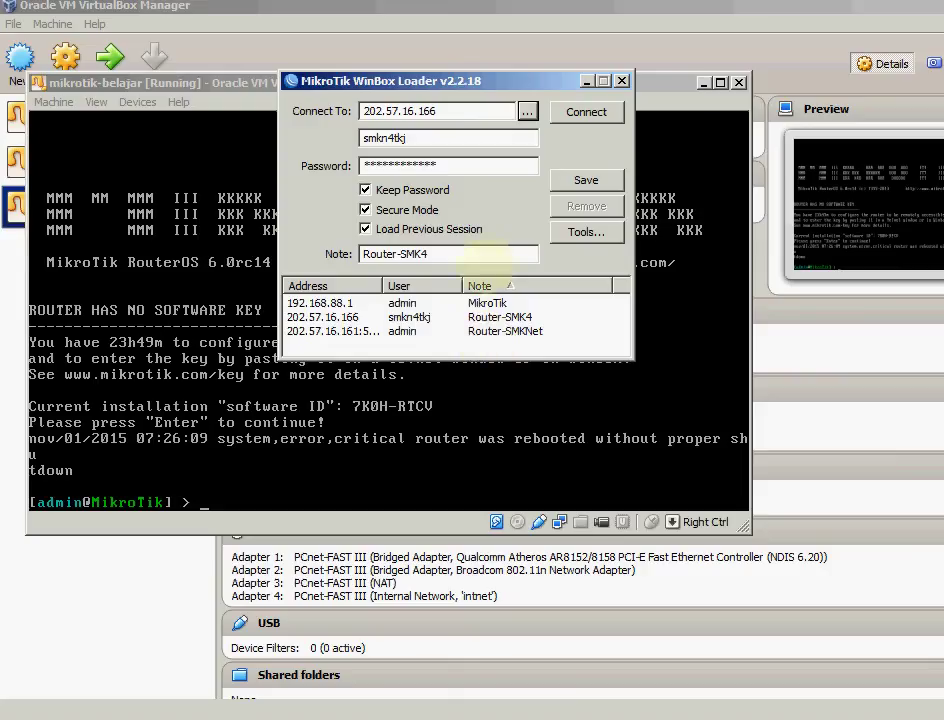
pyautogui.click(527, 111)
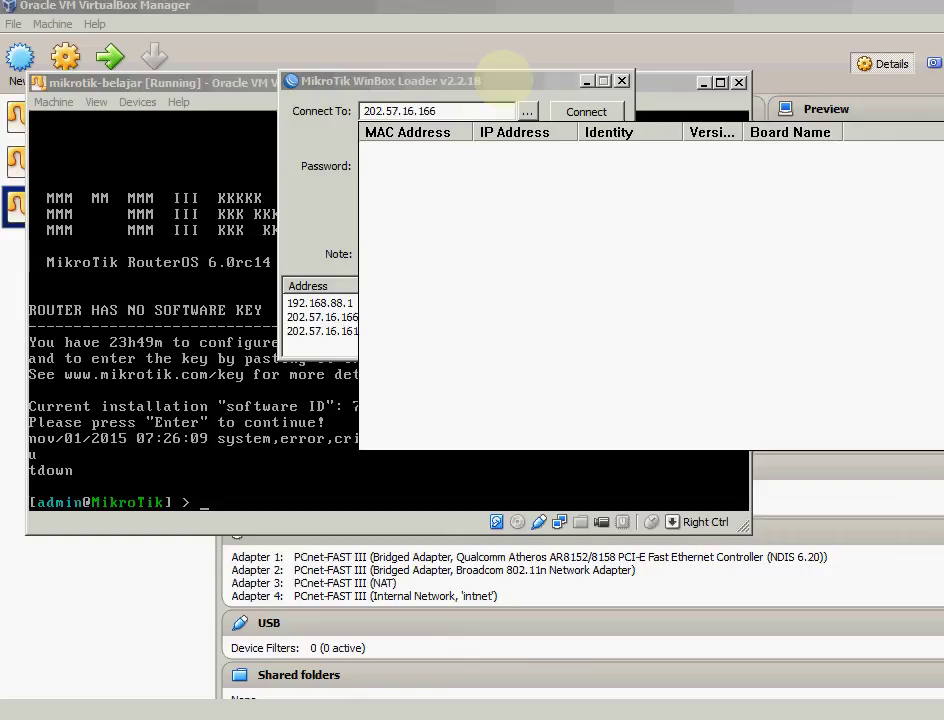
pyautogui.click(503, 78)
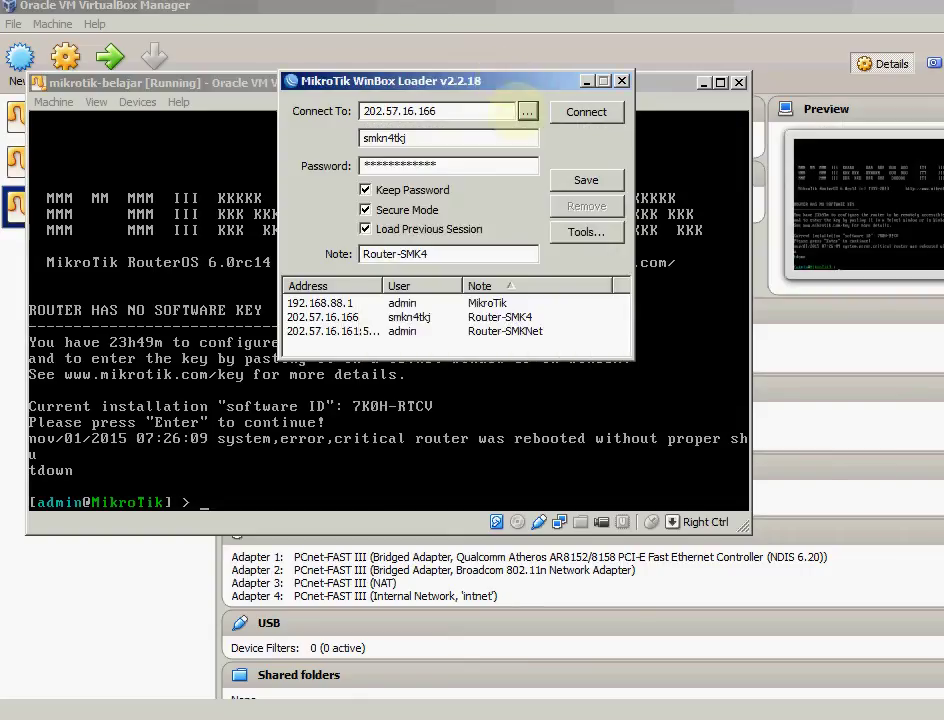
pyautogui.click(527, 111)
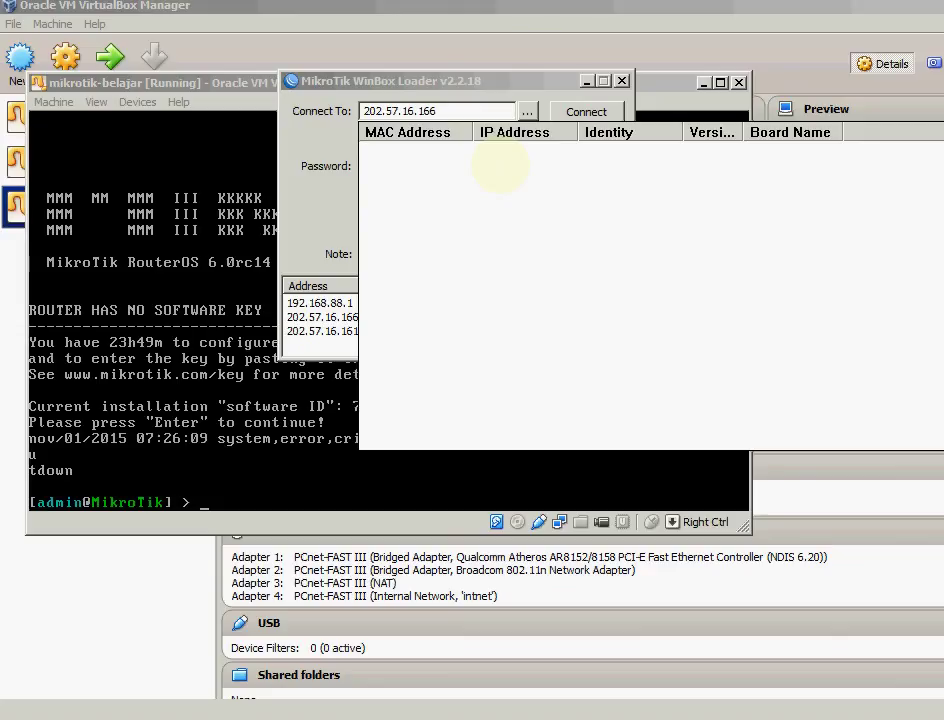
pyautogui.press('Escape')
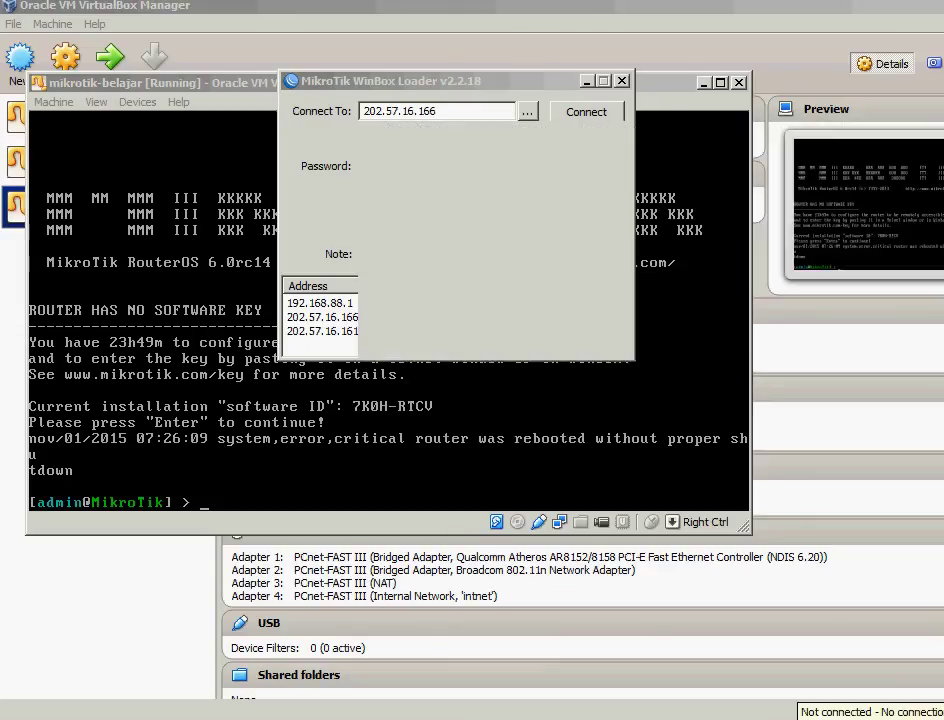
pyautogui.click(880, 701)
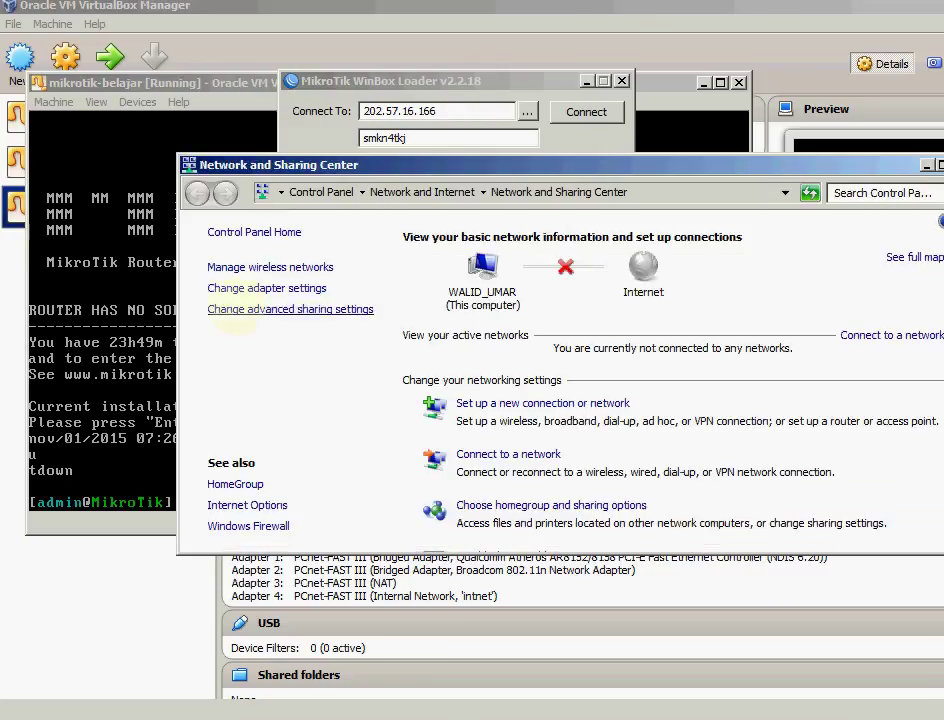
# Open Network Connections and confirm the VirtualBox Host-Only Network adapter is enabled
pyautogui.click(250, 288)
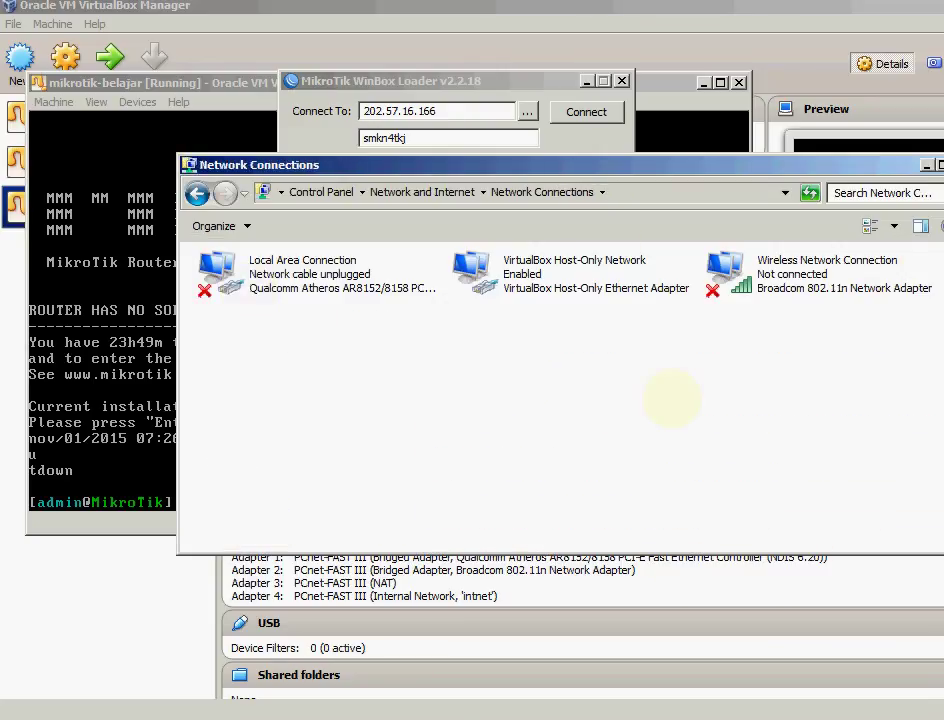
pyautogui.click(527, 108)
pyautogui.click(527, 108)
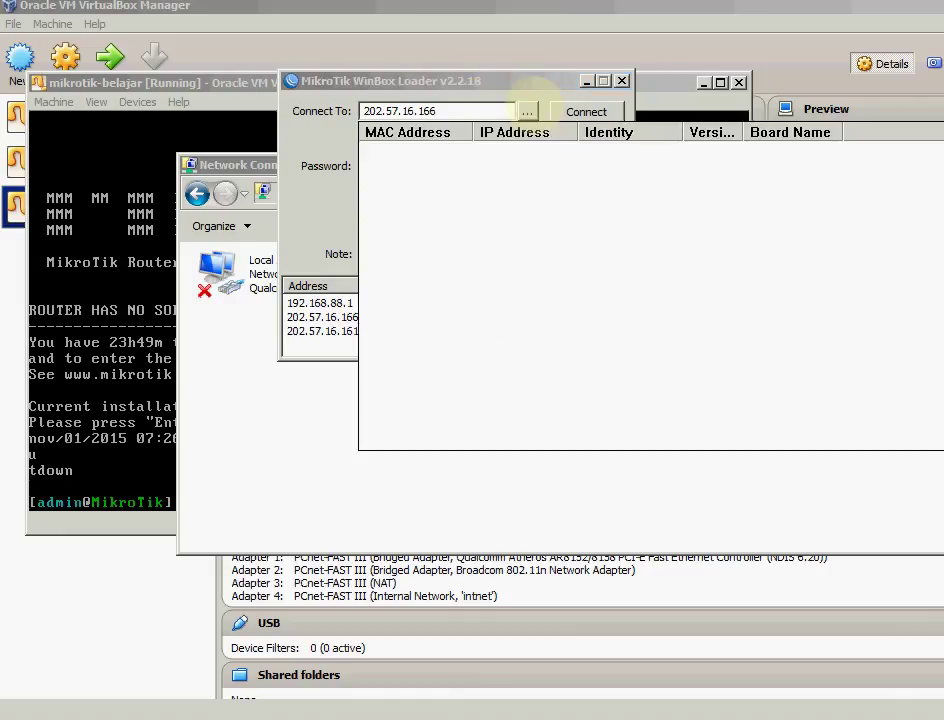
pyautogui.click(196, 165)
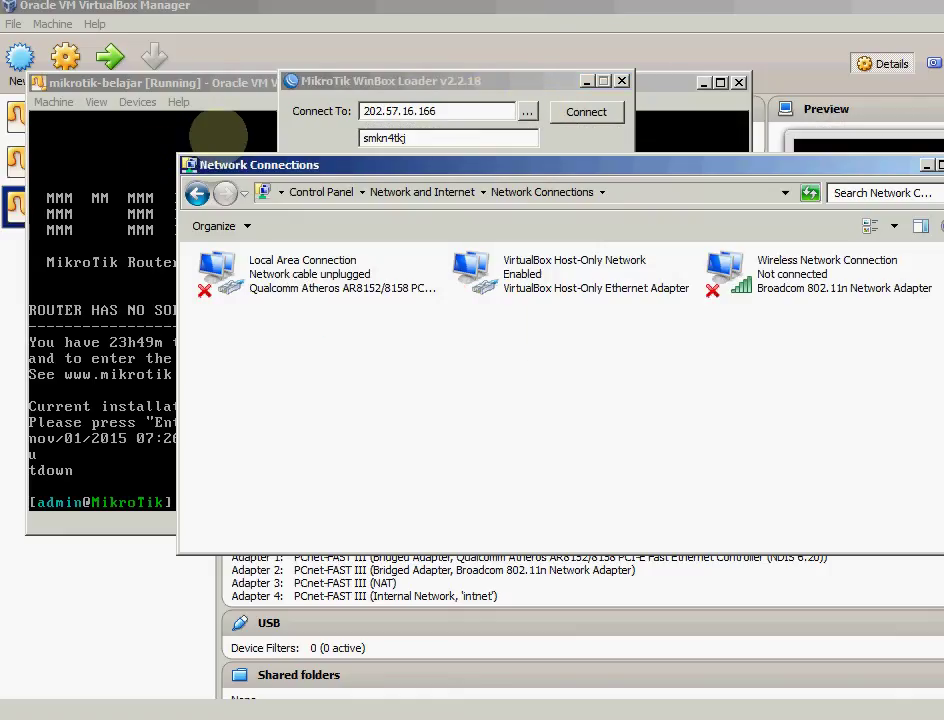
pyautogui.click(160, 84)
pyautogui.click(138, 102)
# Attach Adapter 1 as Host-only Adapter on the VirtualBox Host-Only Ethernet Adapter and save
pyautogui.moveTo(200, 124)
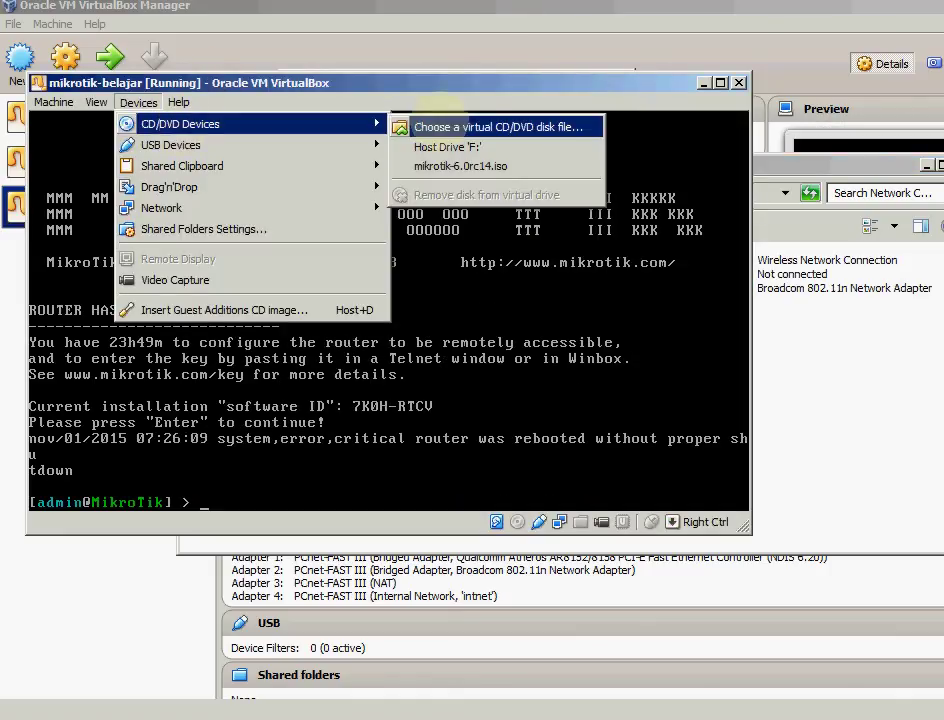
pyautogui.moveTo(238, 207)
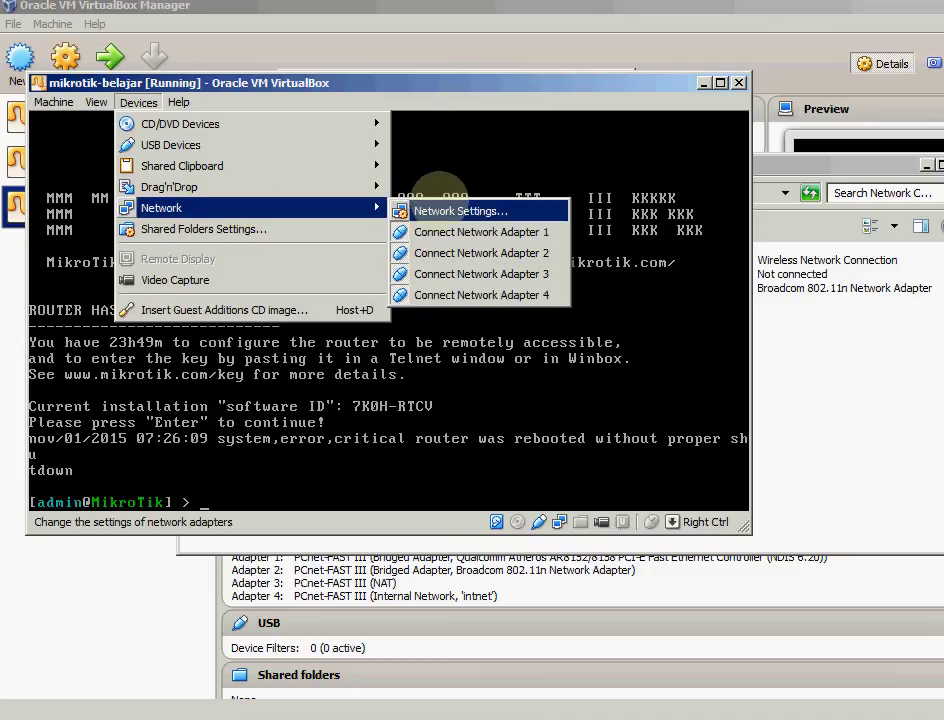
pyautogui.click(440, 207)
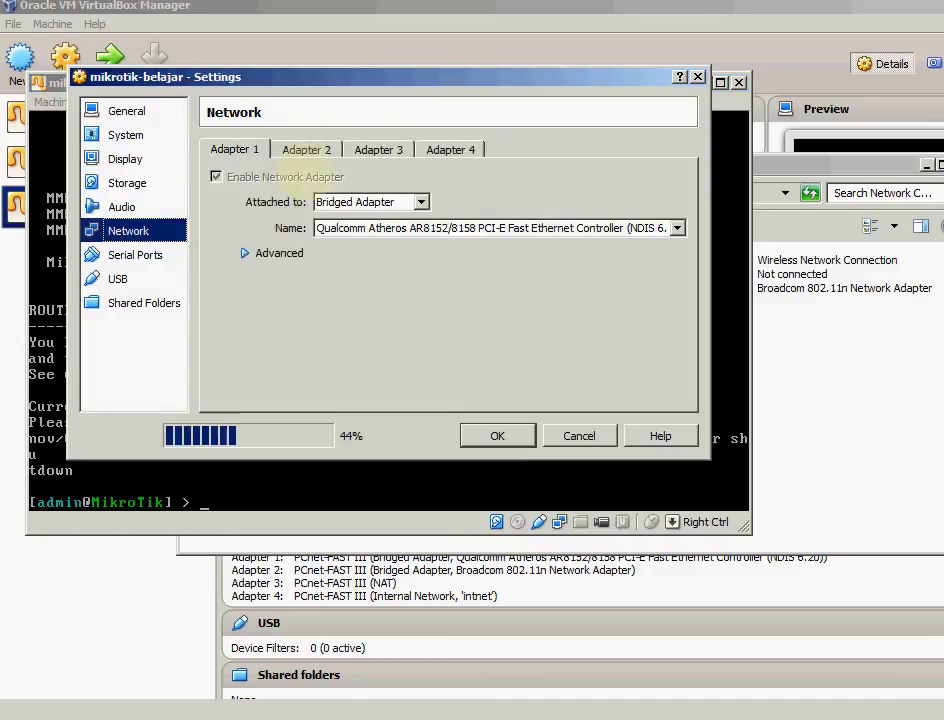
pyautogui.click(390, 202)
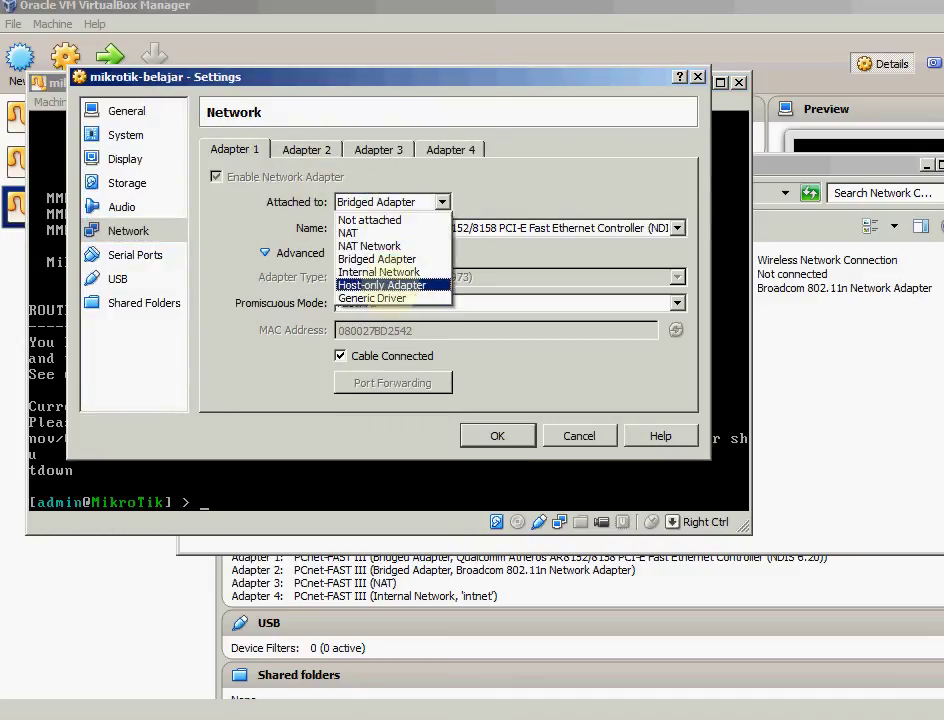
pyautogui.click(390, 285)
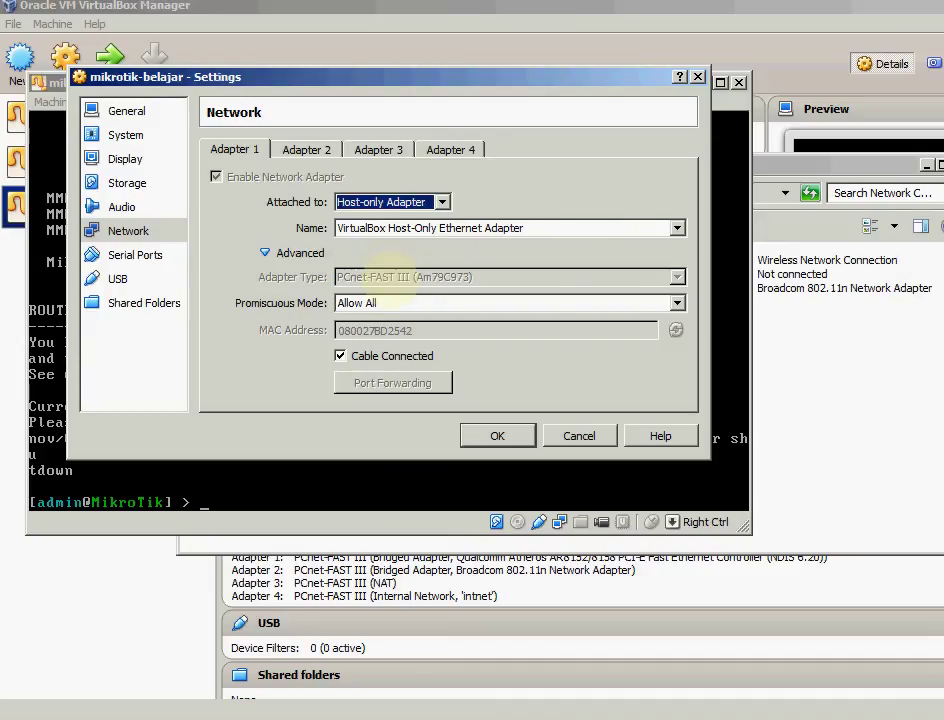
pyautogui.click(420, 228)
pyautogui.click(410, 243)
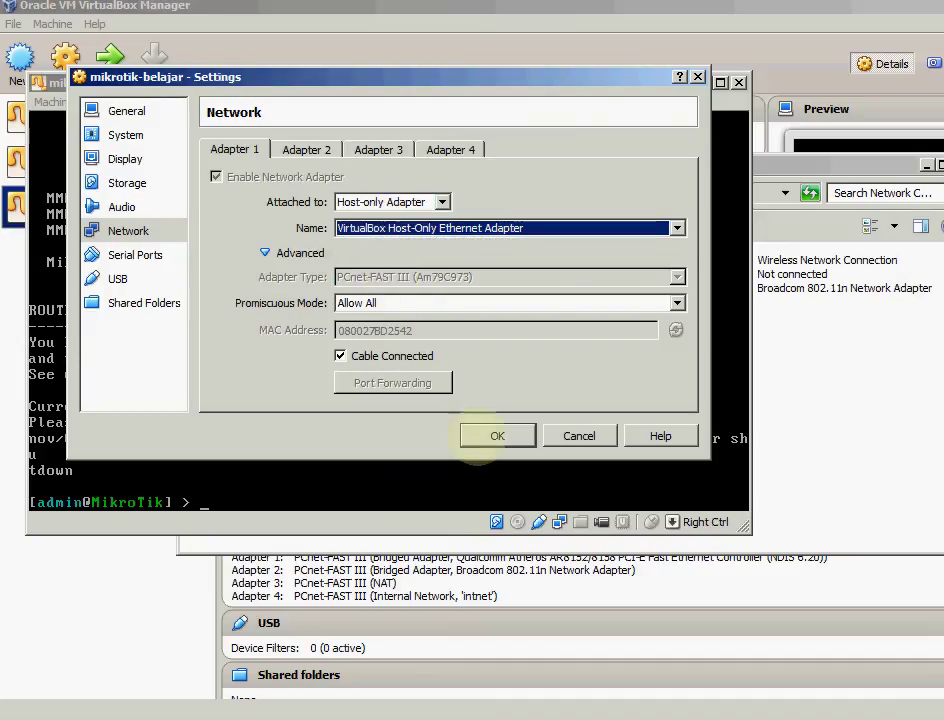
pyautogui.click(497, 436)
pyautogui.click(805, 459)
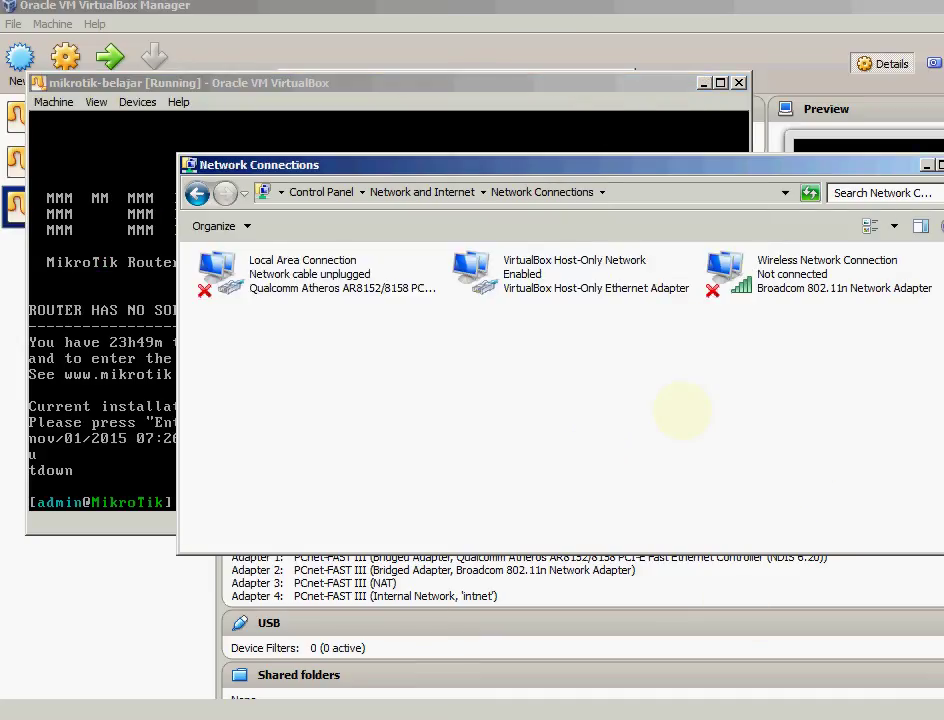
# Connect WinBox to the discovered router at 192.168.88.5 as admin with an empty password
pyautogui.click(527, 111)
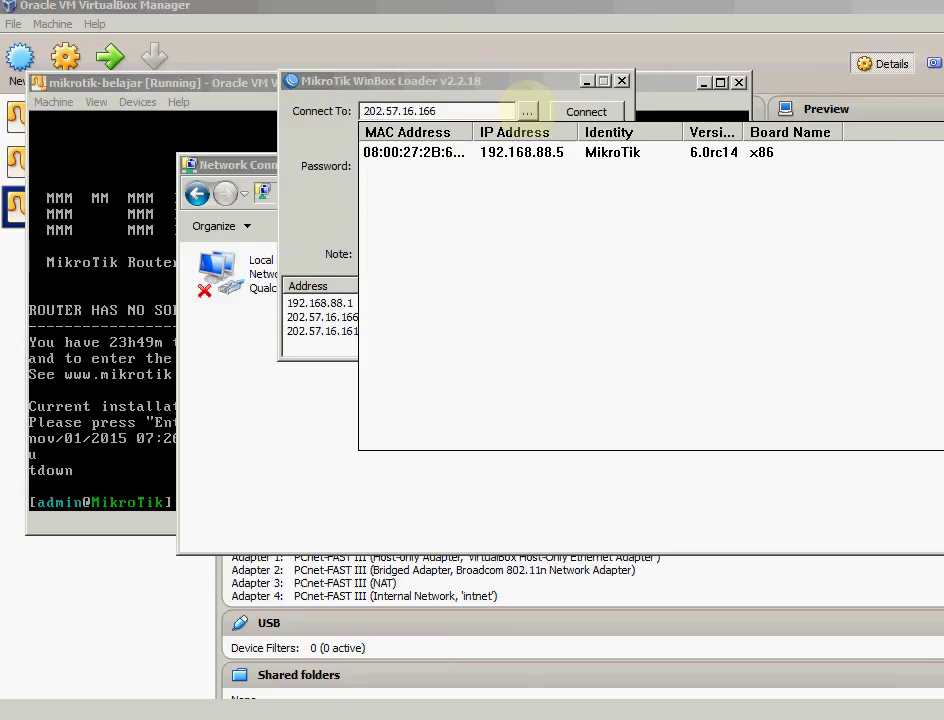
pyautogui.click(430, 155)
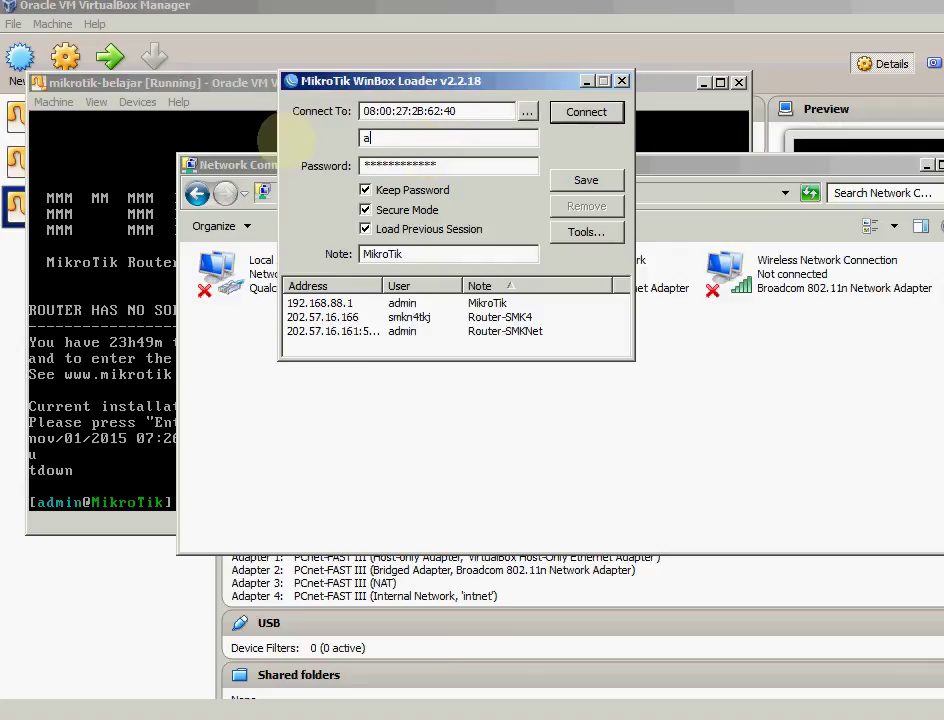
pyautogui.write('admin')
pyautogui.press('Tab')
pyautogui.press('BackSpace')
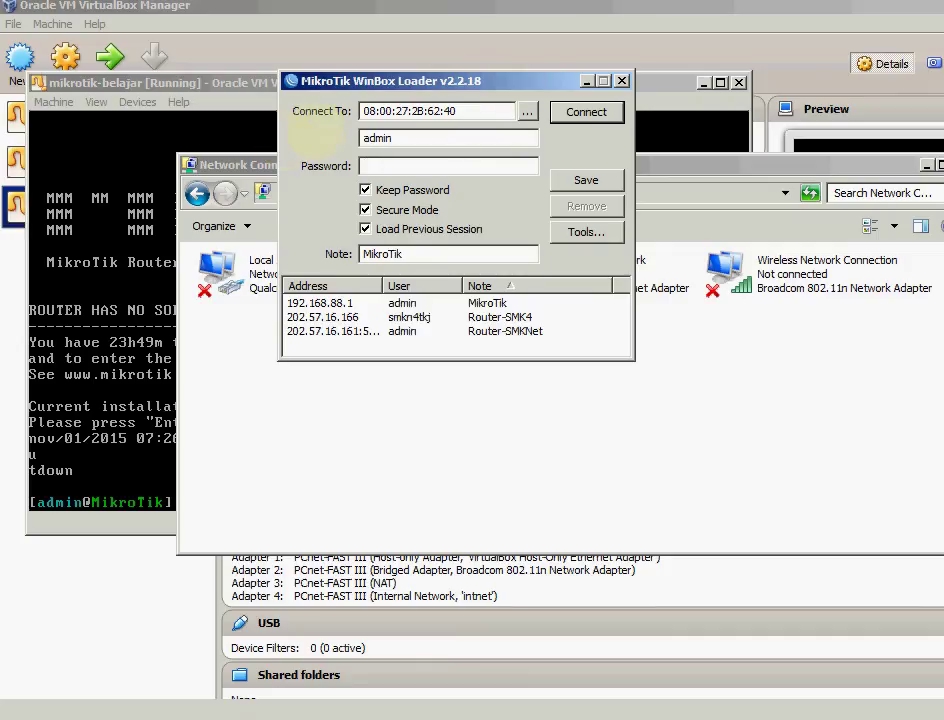
pyautogui.click(586, 112)
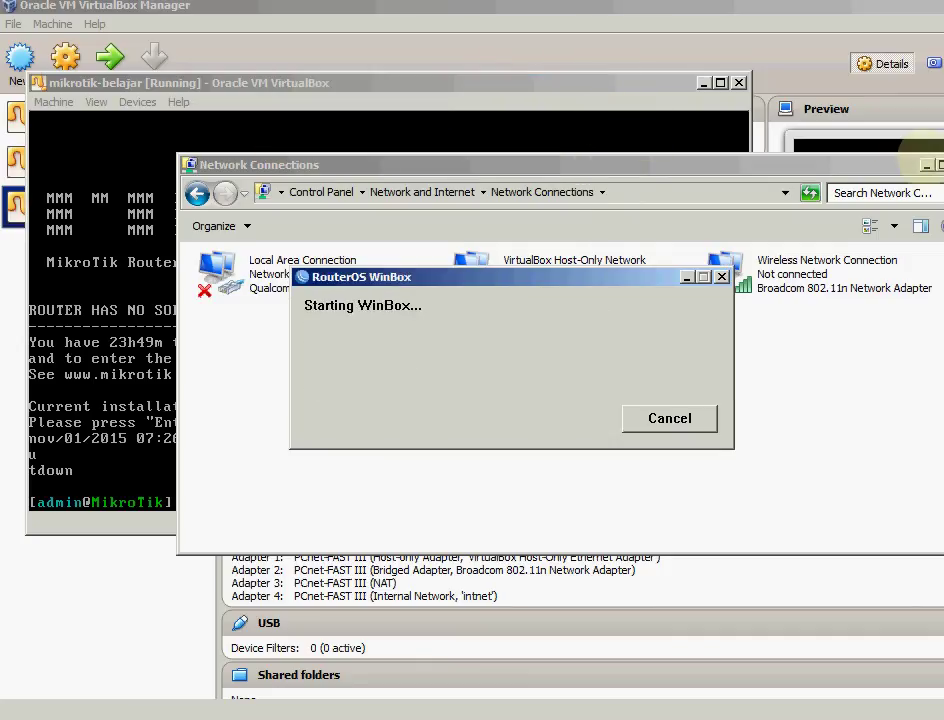
pyautogui.click(926, 165)
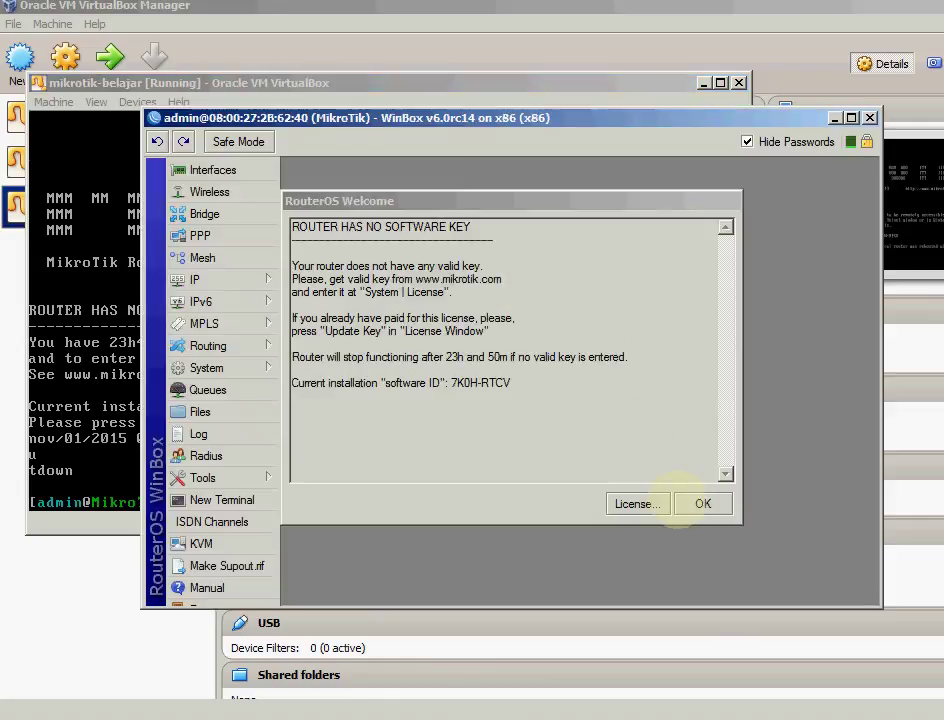
pyautogui.click(690, 503)
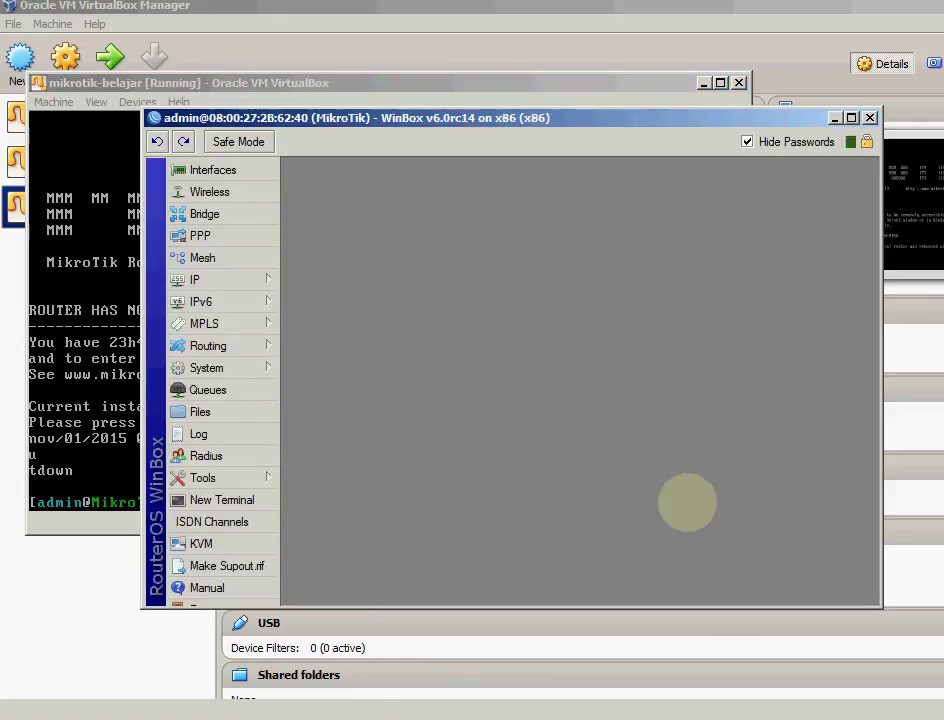
pyautogui.moveTo(361, 110); pyautogui.dragTo(271, 57)
pyautogui.click(122, 117)
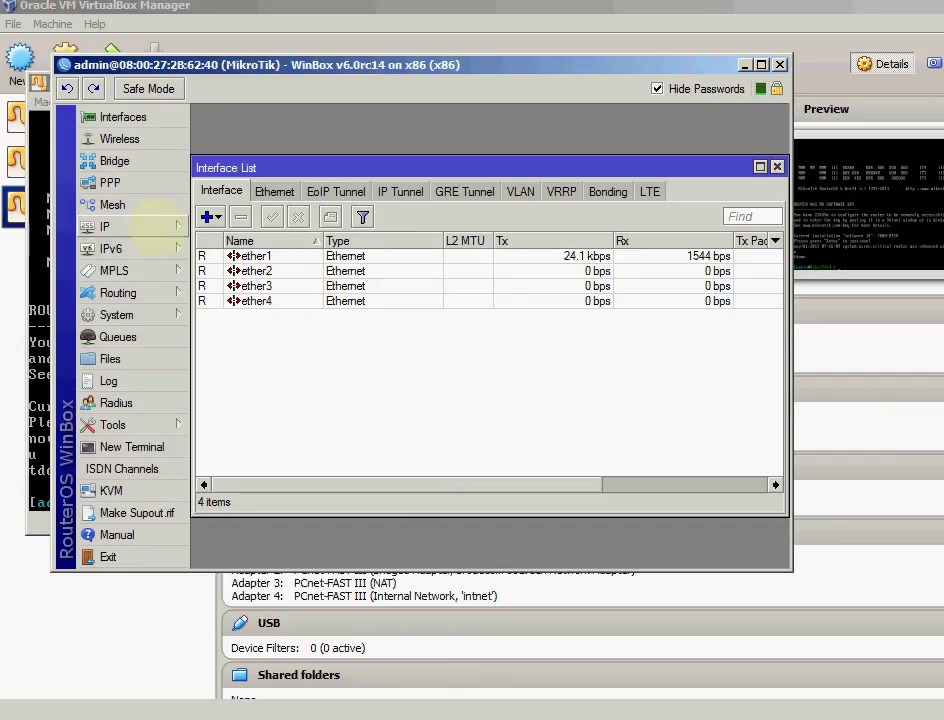
pyautogui.click(155, 220)
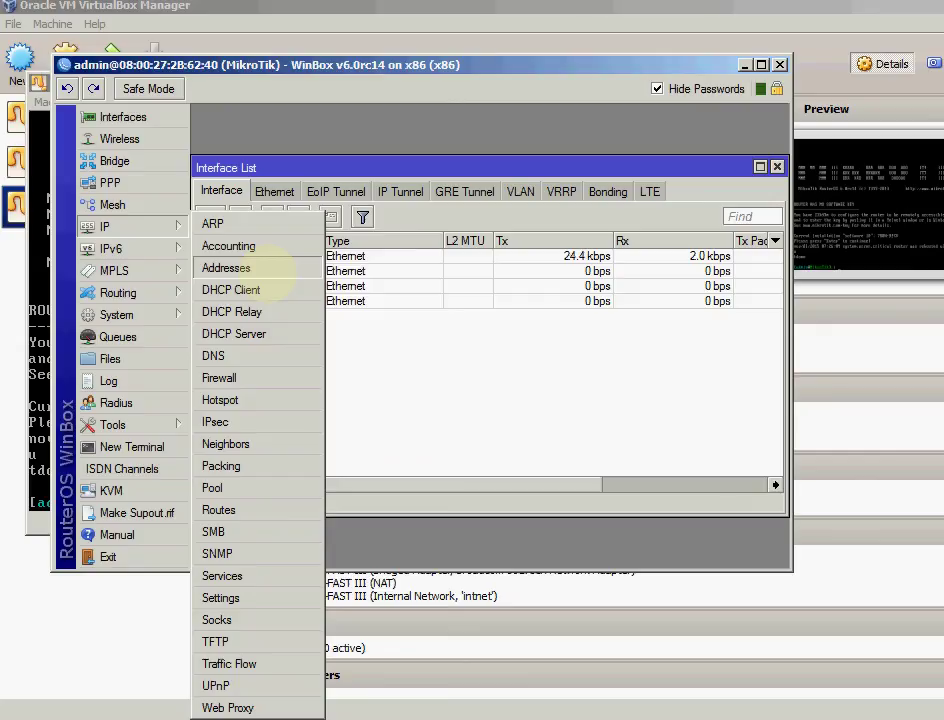
pyautogui.click(258, 268)
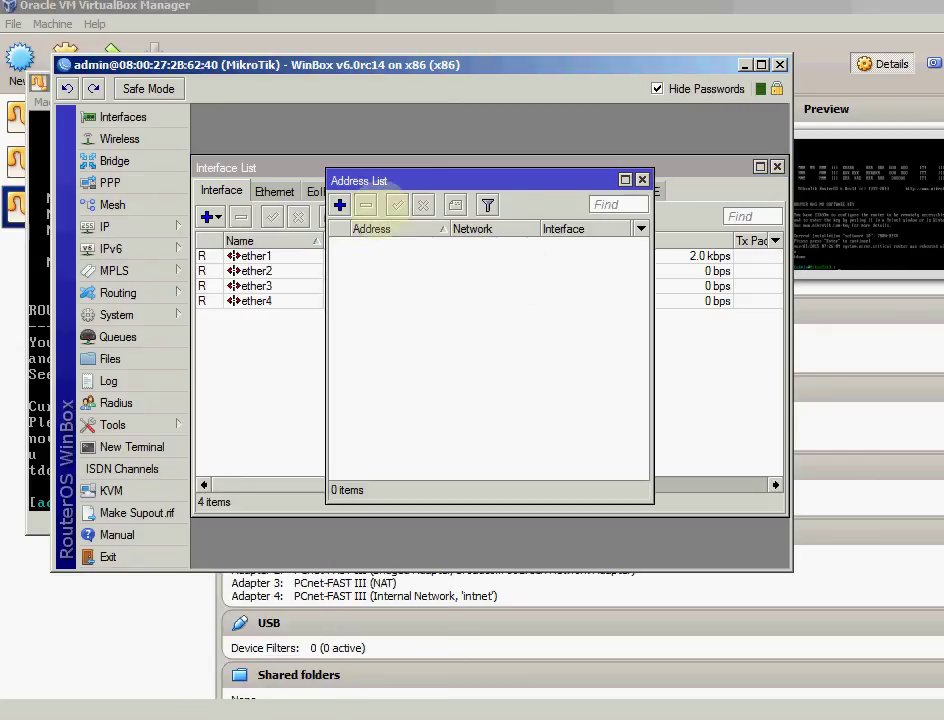
pyautogui.click(642, 180)
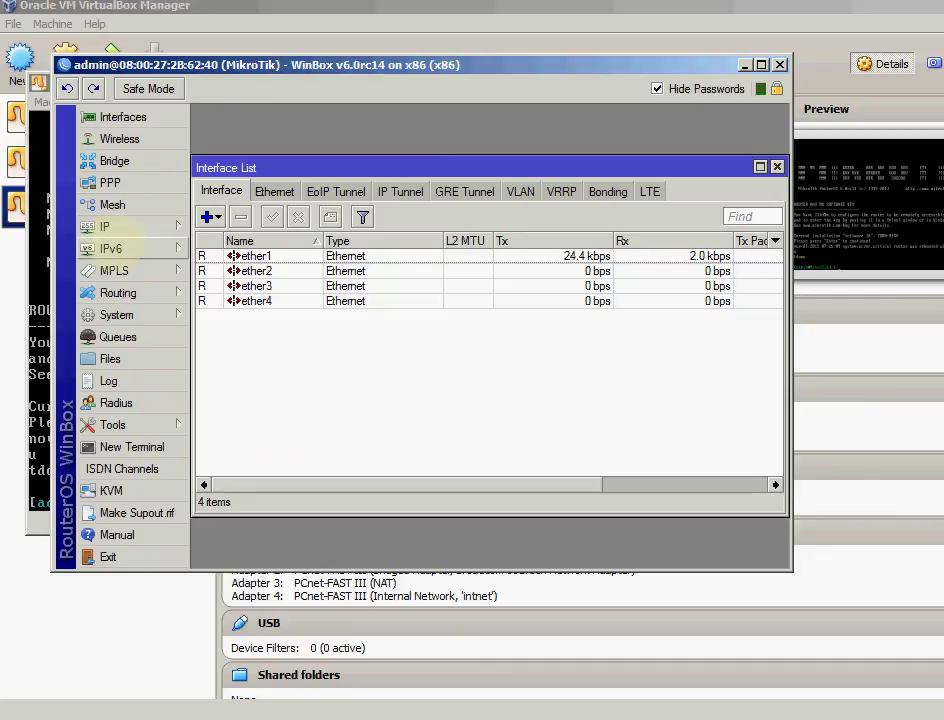
pyautogui.click(777, 167)
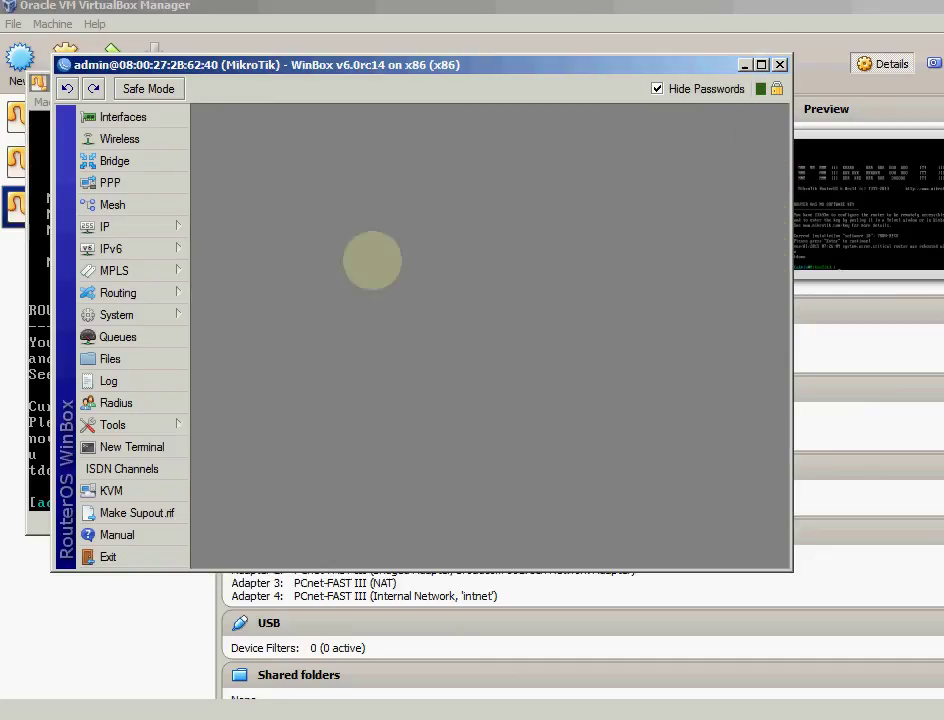
# Open a new WinBox terminal and continue past the banner to the [admin@MikroTik] > prompt
pyautogui.click(128, 447)
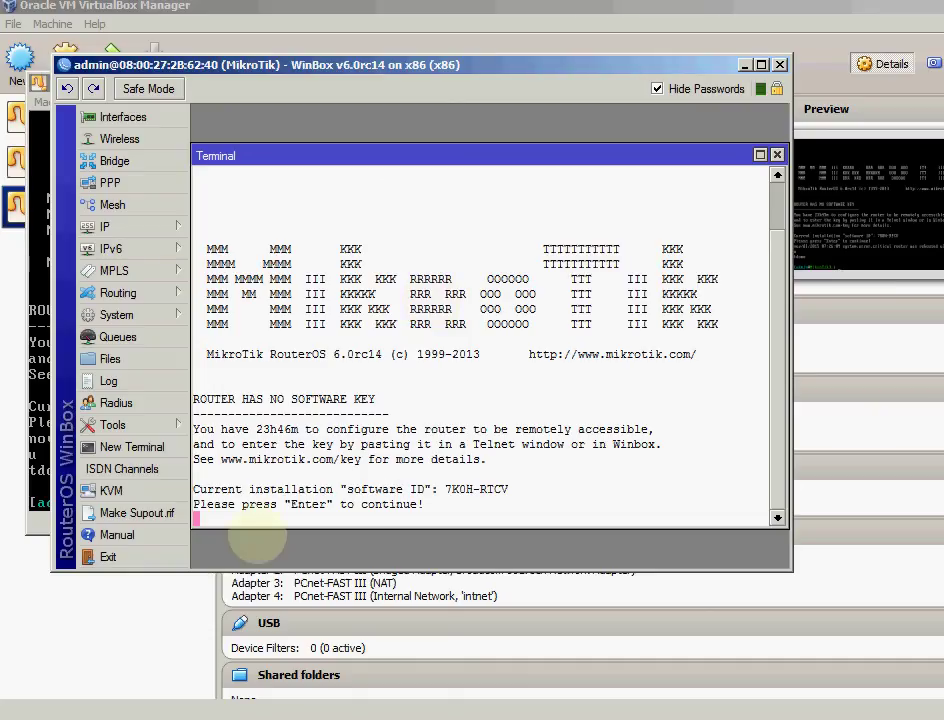
pyautogui.press('Return')
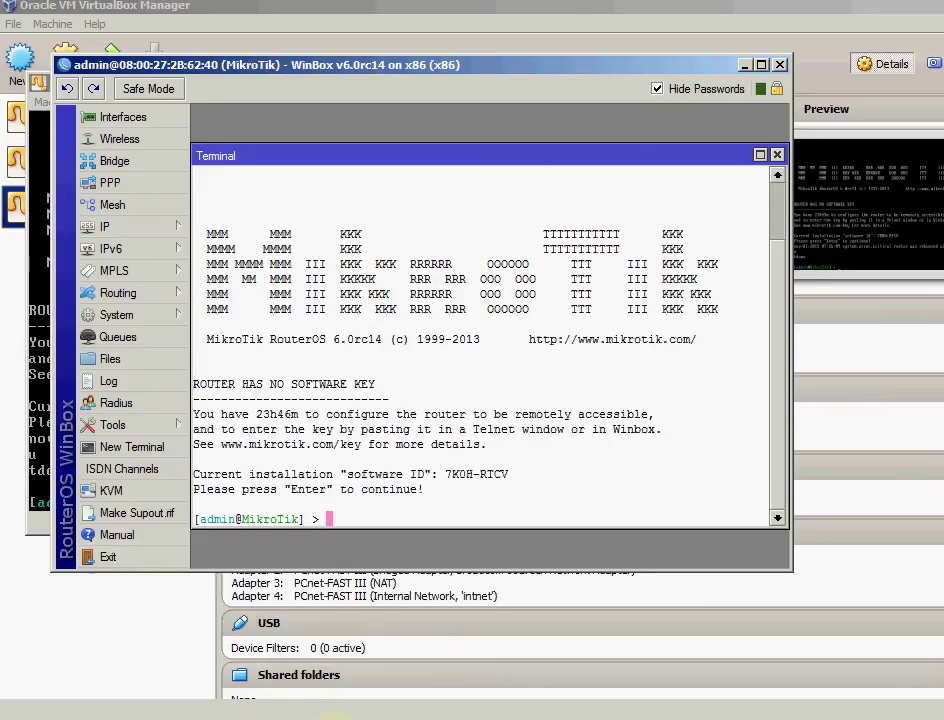
pyautogui.click(835, 716)
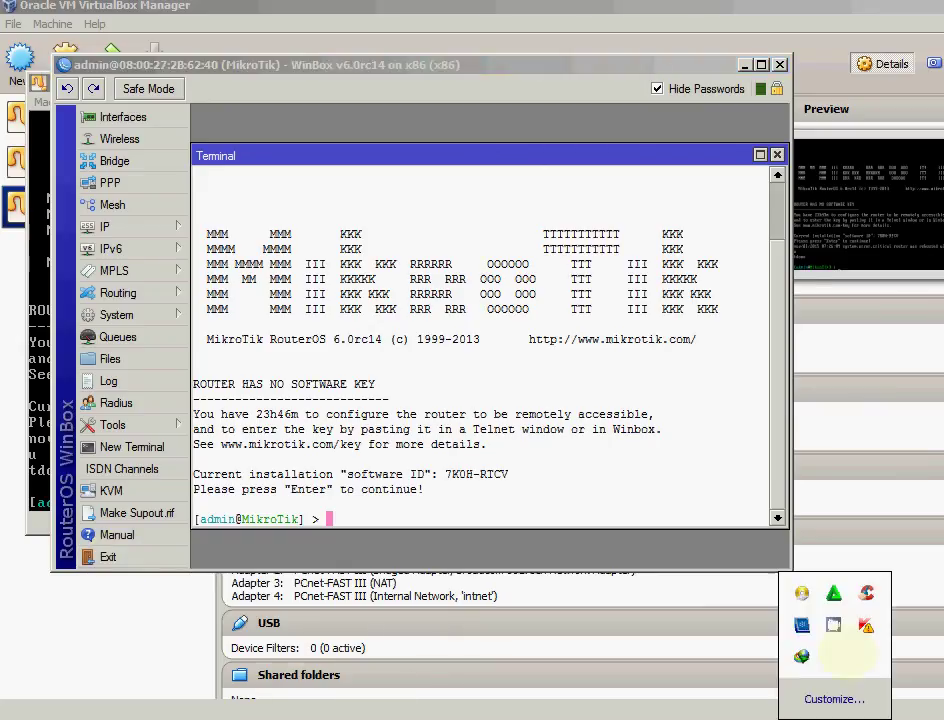